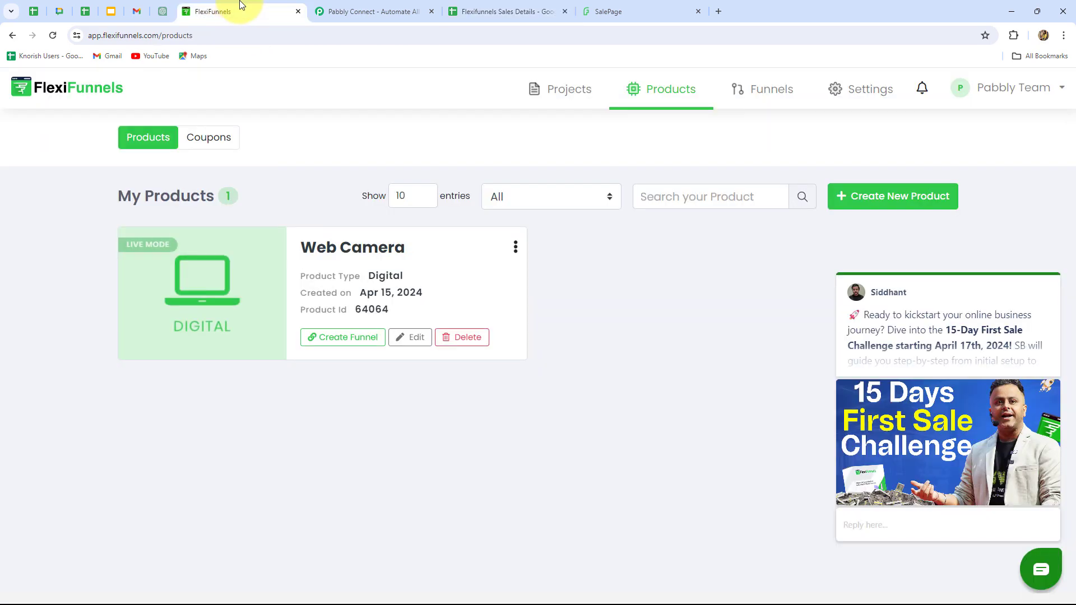
Switch to the Pabbly Connect website, sign in to the account and open the Pabbly Connect application.
left_click(481, 11)
left_click(333, 11)
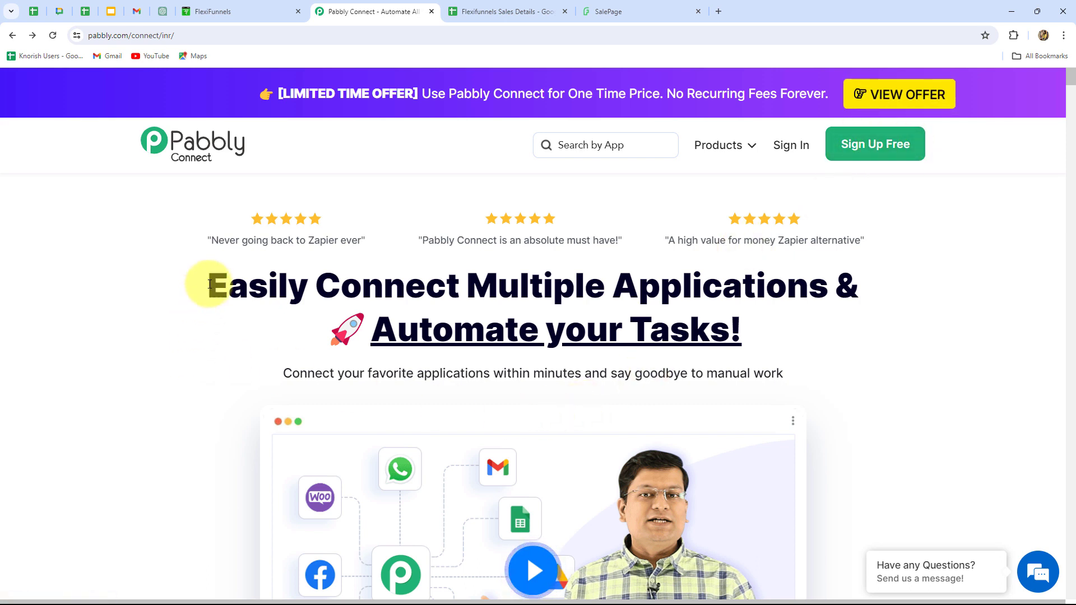
left_click_drag(209, 284, 782, 328)
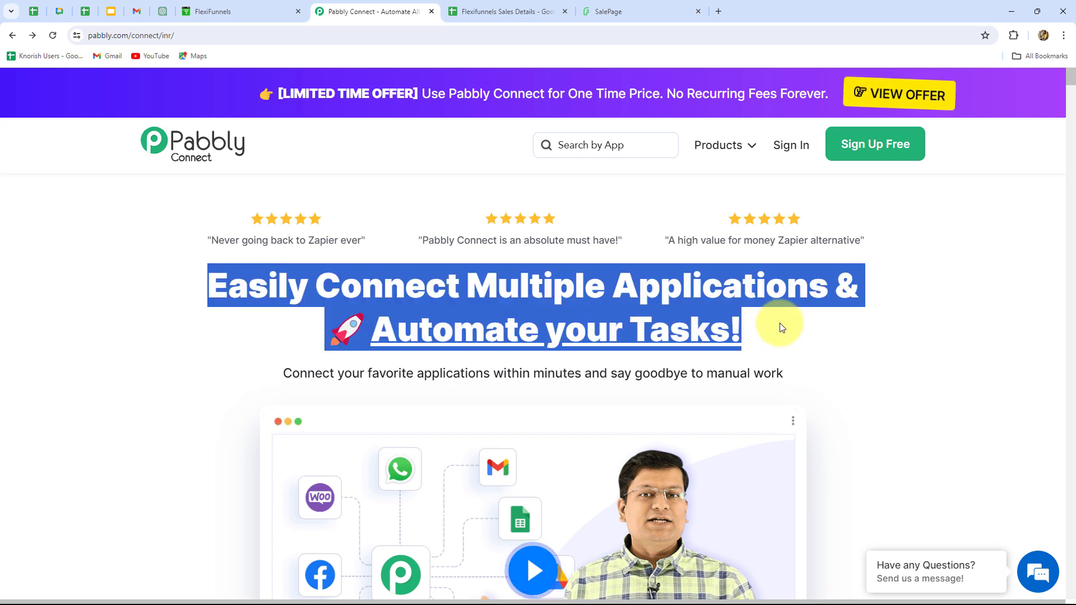
left_click(804, 331)
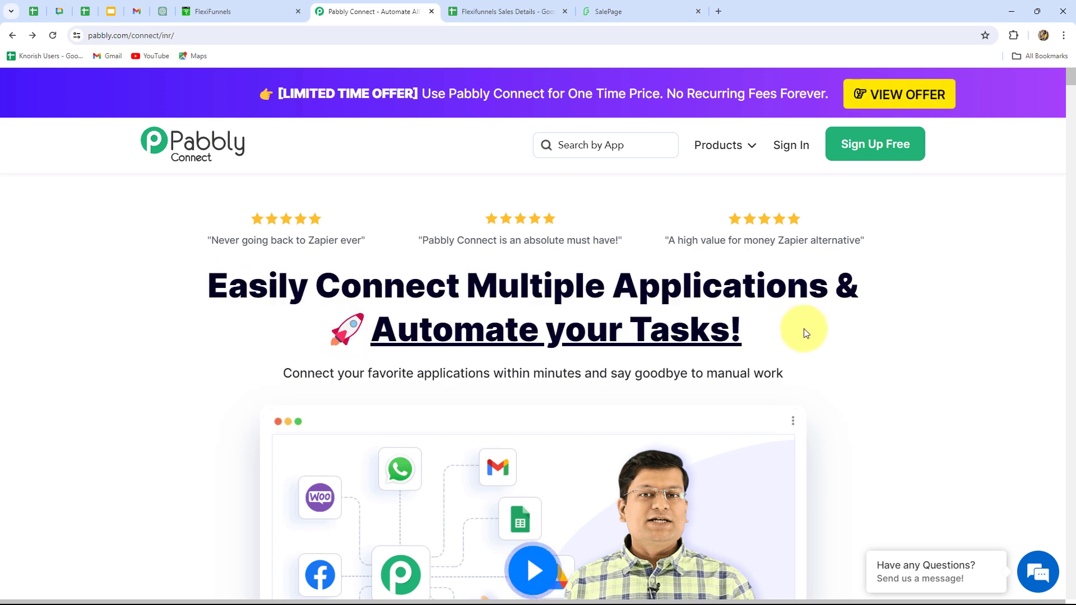
left_click(791, 146)
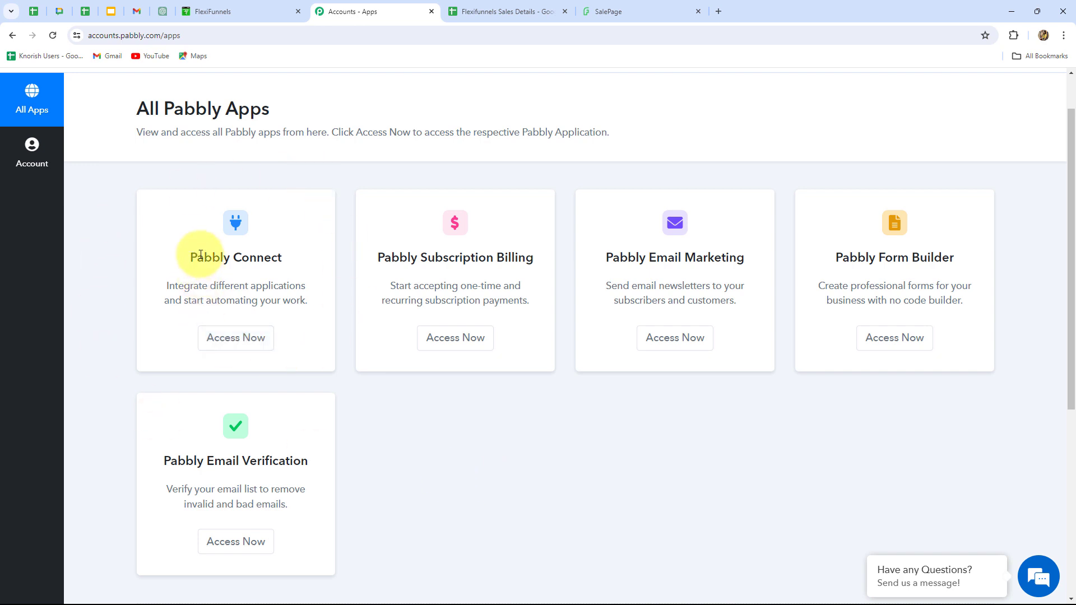
left_click_drag(196, 255, 307, 286)
left_click(235, 337)
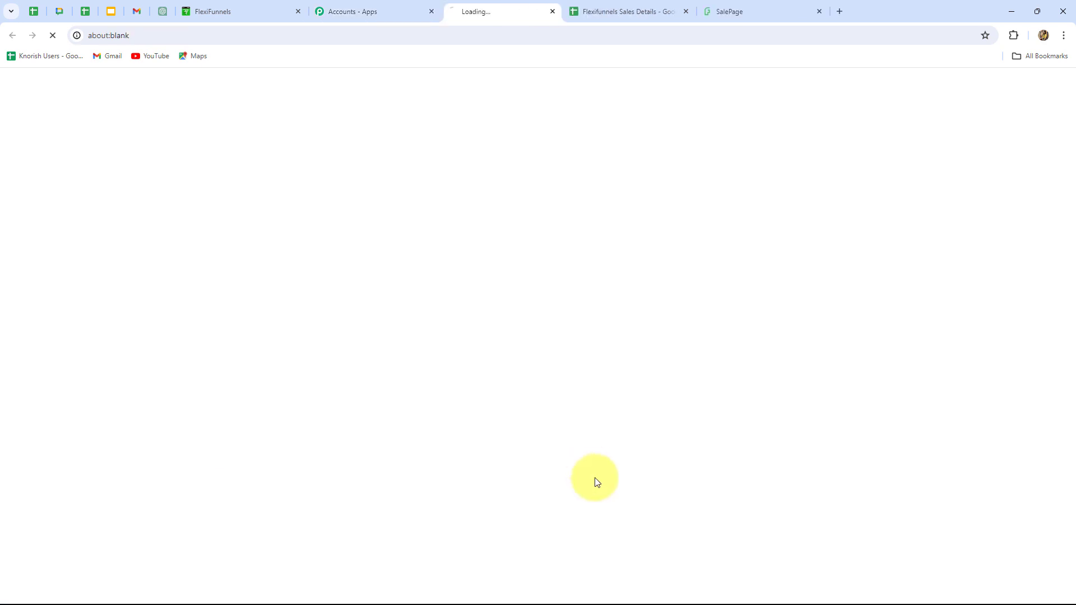
Create a workflow named "How to Add FlexiFunnels Sales data to Google Sheets" in the "FlexiFunnels & Google Sheets Automations" folder.
scroll(1054, 387, "down", 3)
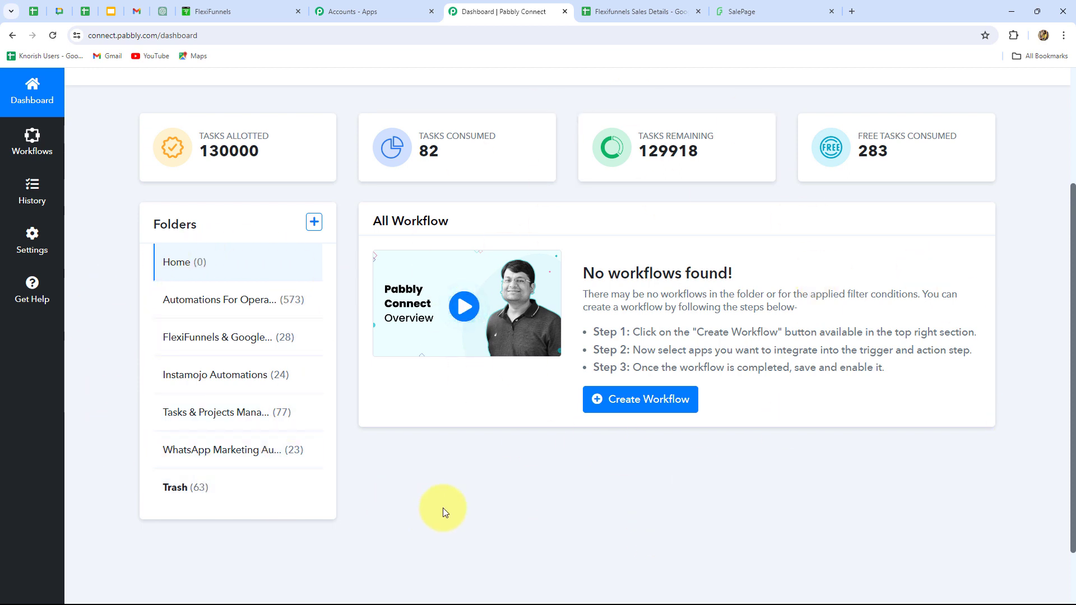
scroll(452, 507, "up", 3)
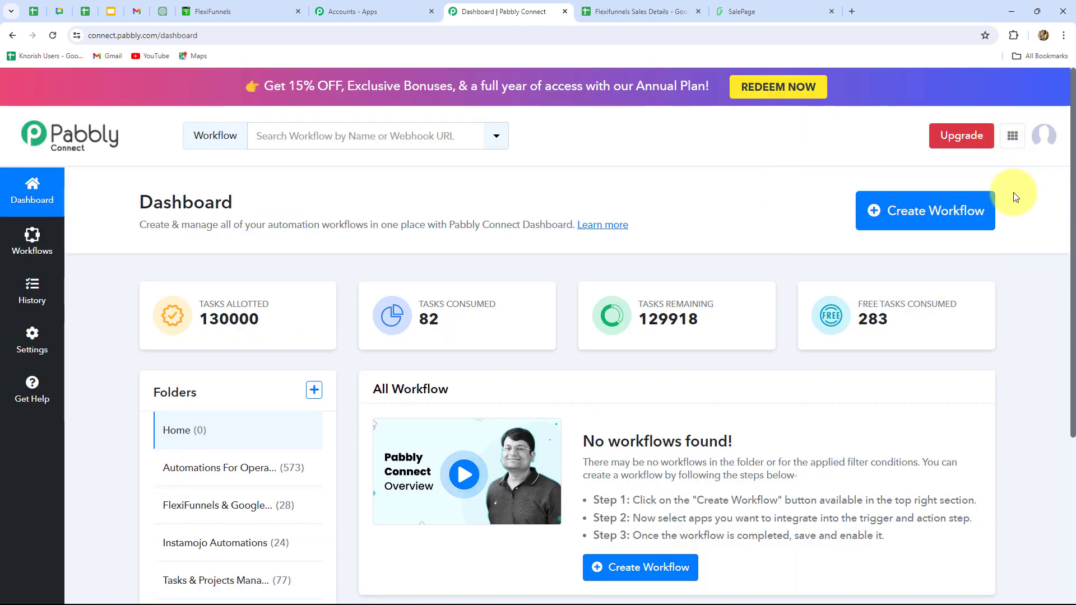
left_click(923, 227)
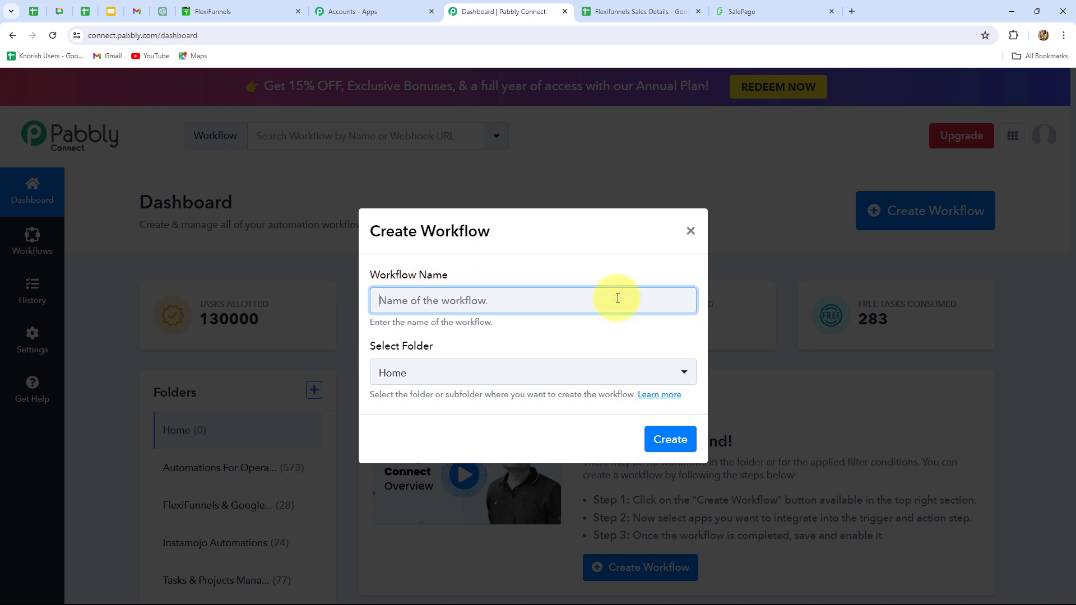
type("How to Add FlexiFunnels Sales data to Google Sheets")
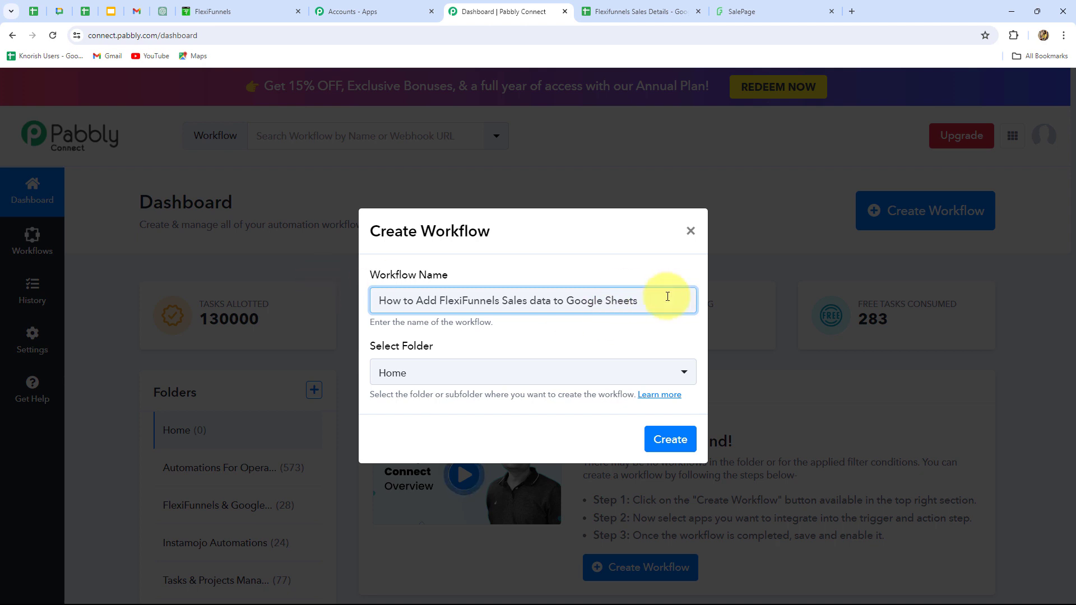
left_click(502, 381)
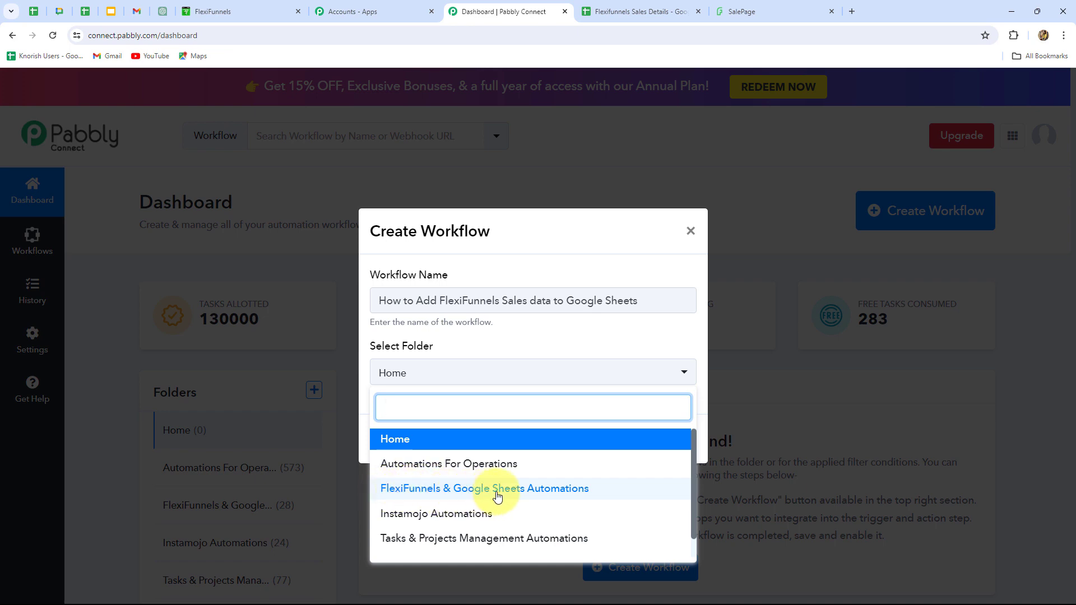
left_click(545, 493)
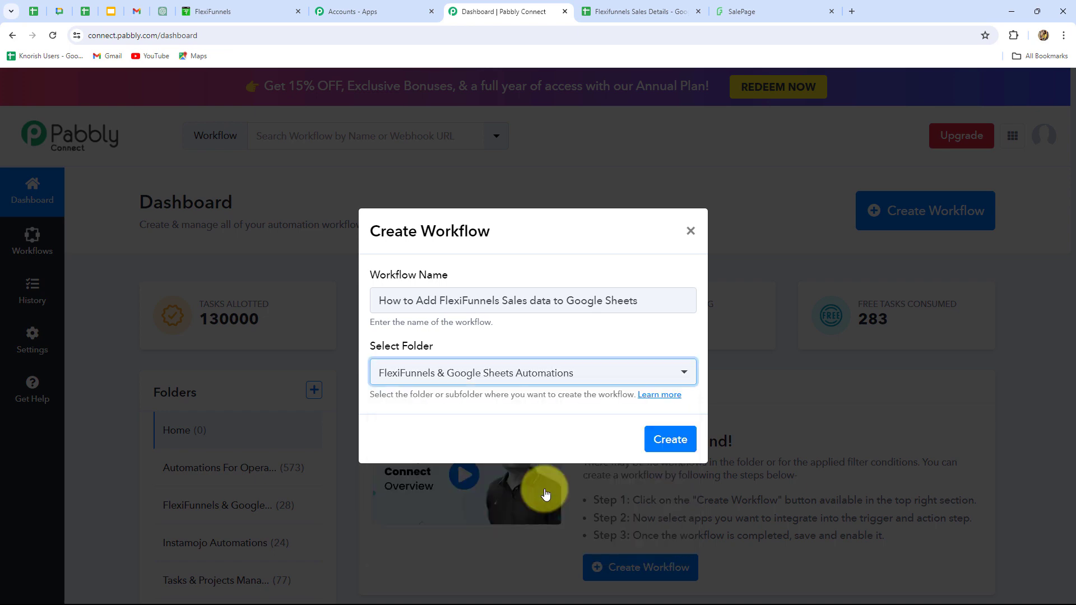
left_click(672, 433)
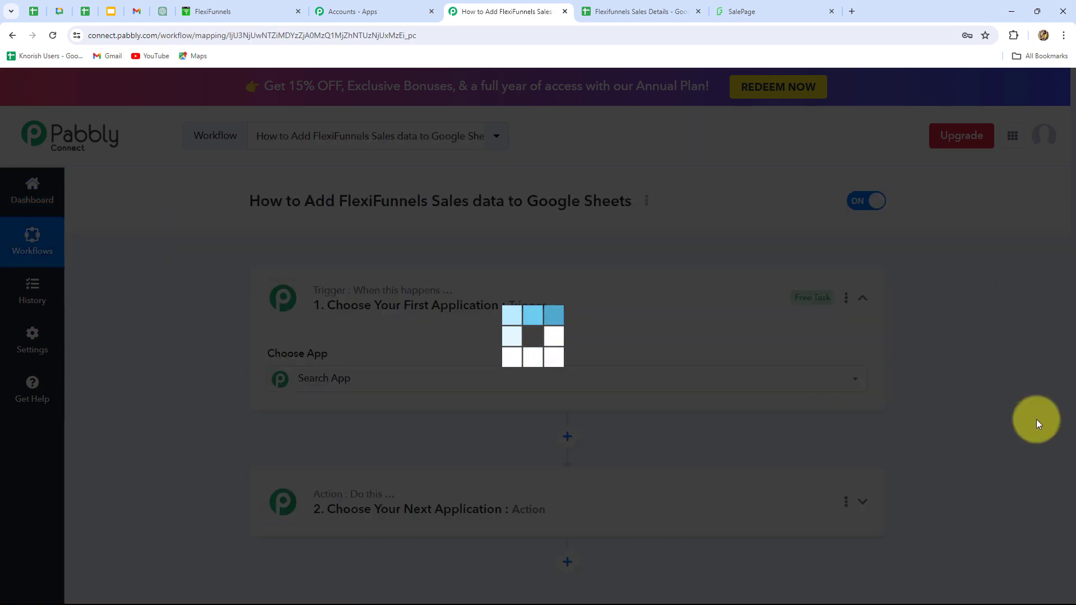
Set the workflow's trigger app to FlexiFunnels with New Purchase as the trigger event.
scroll(1014, 437, "down", 3)
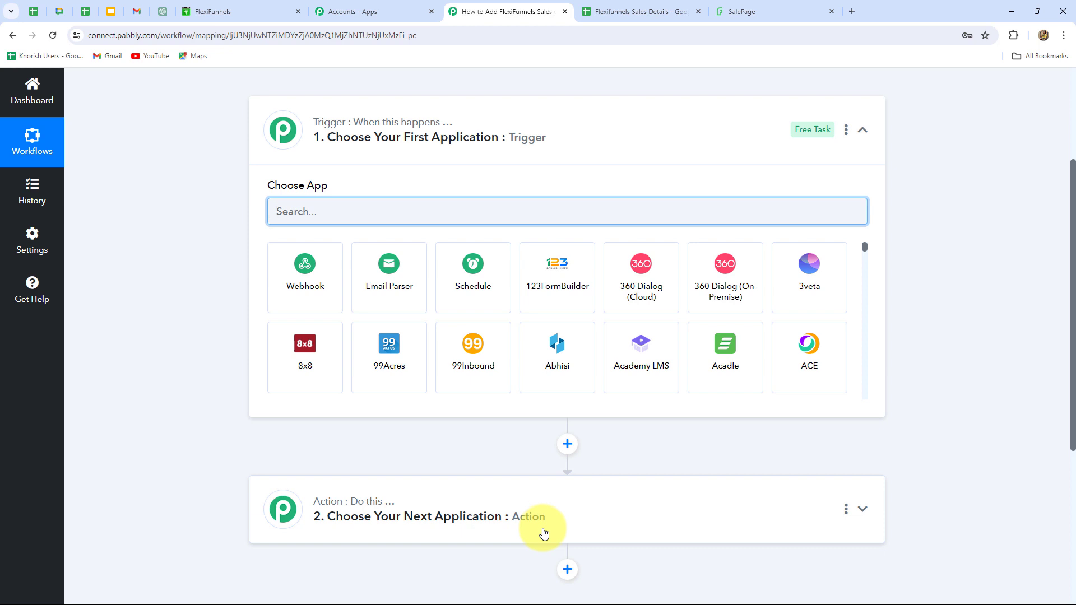
scroll(543, 533, "down", 2)
scroll(528, 521, "up", 3)
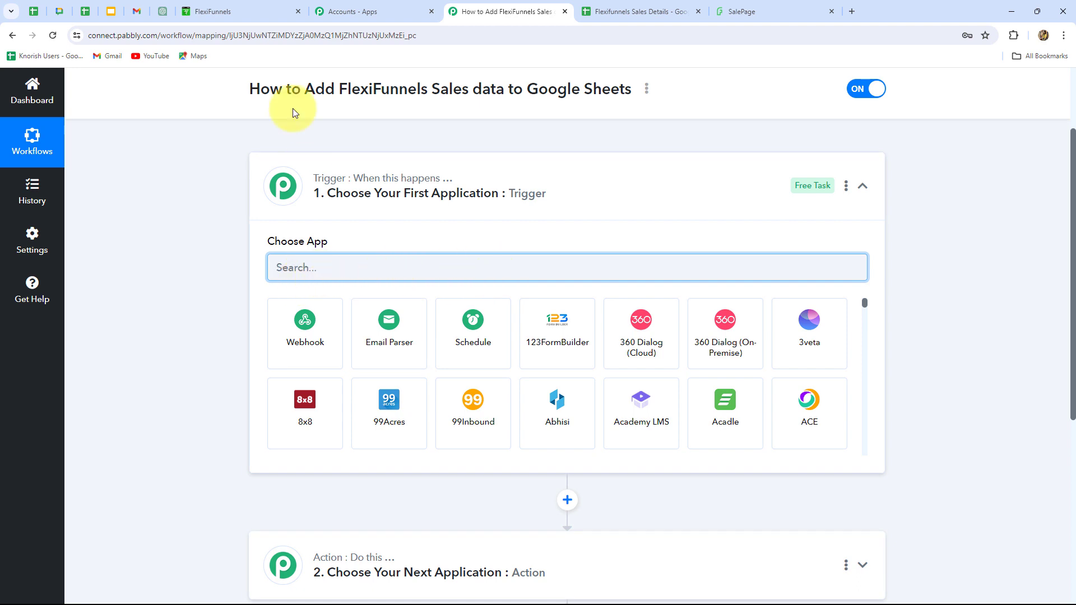
left_click(218, 10)
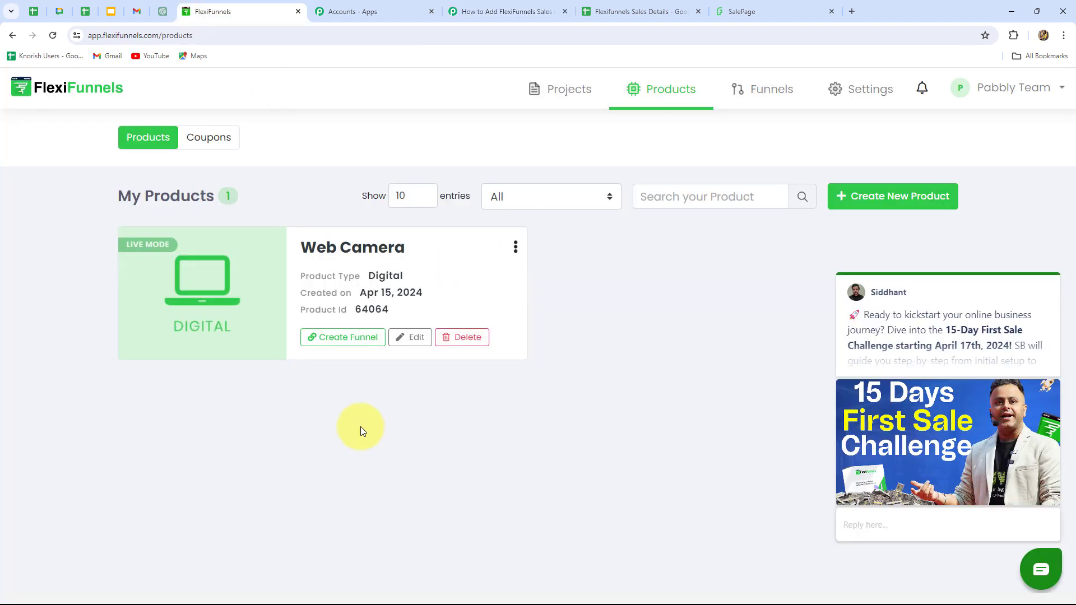
left_click(485, 8)
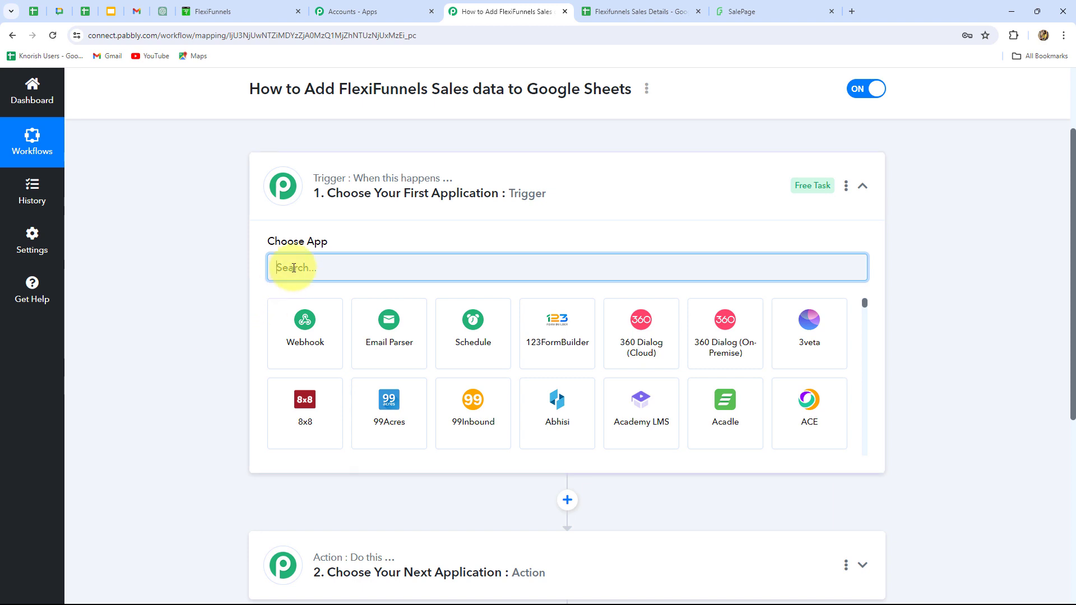
type("F")
key("Caps_Lock")
type("l")
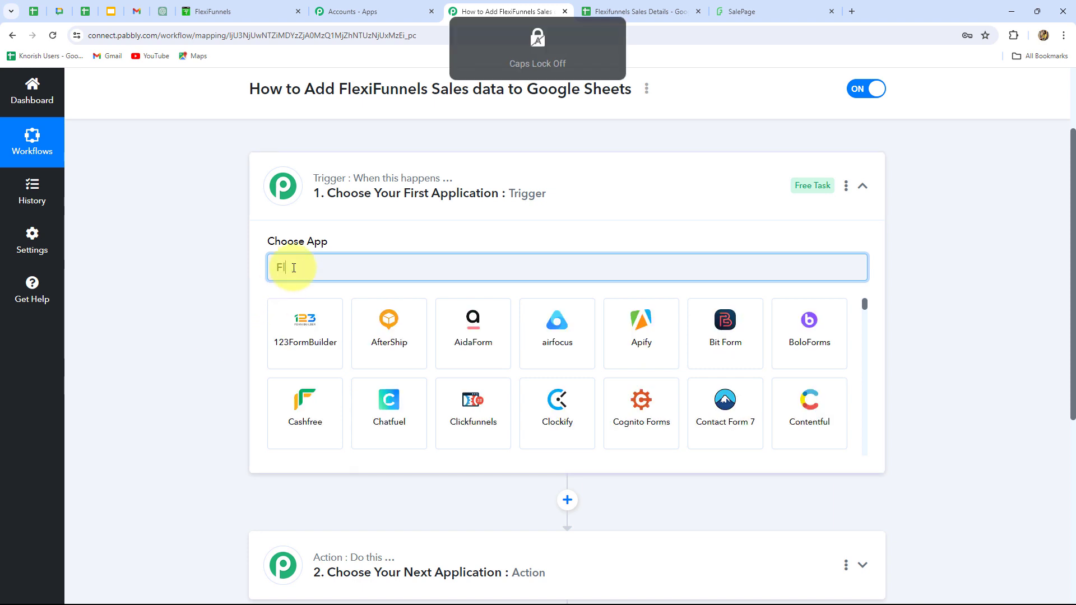
type("ex")
left_click(471, 346)
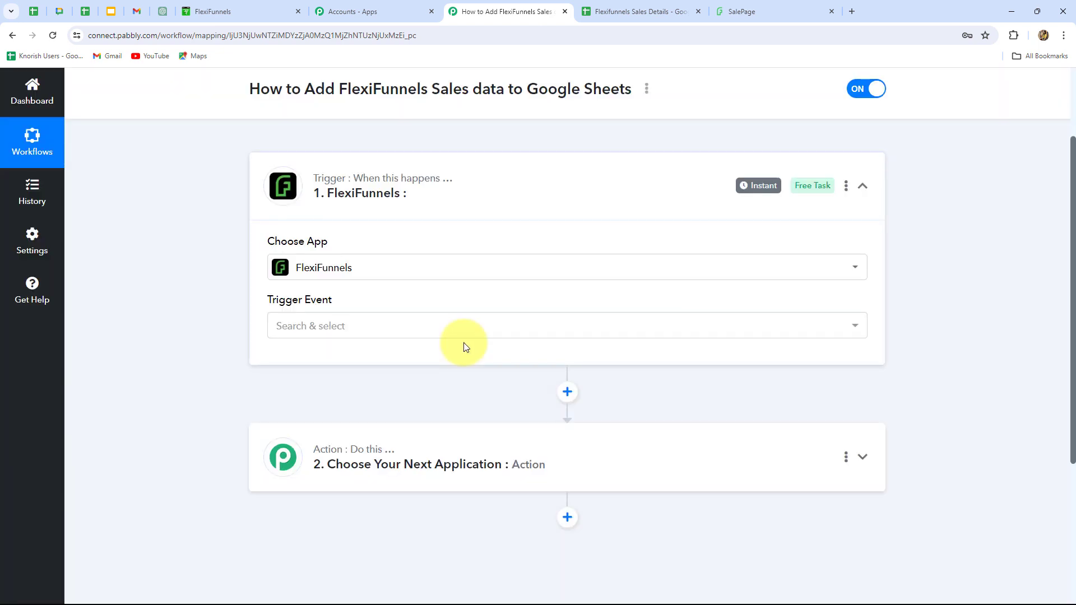
left_click(344, 325)
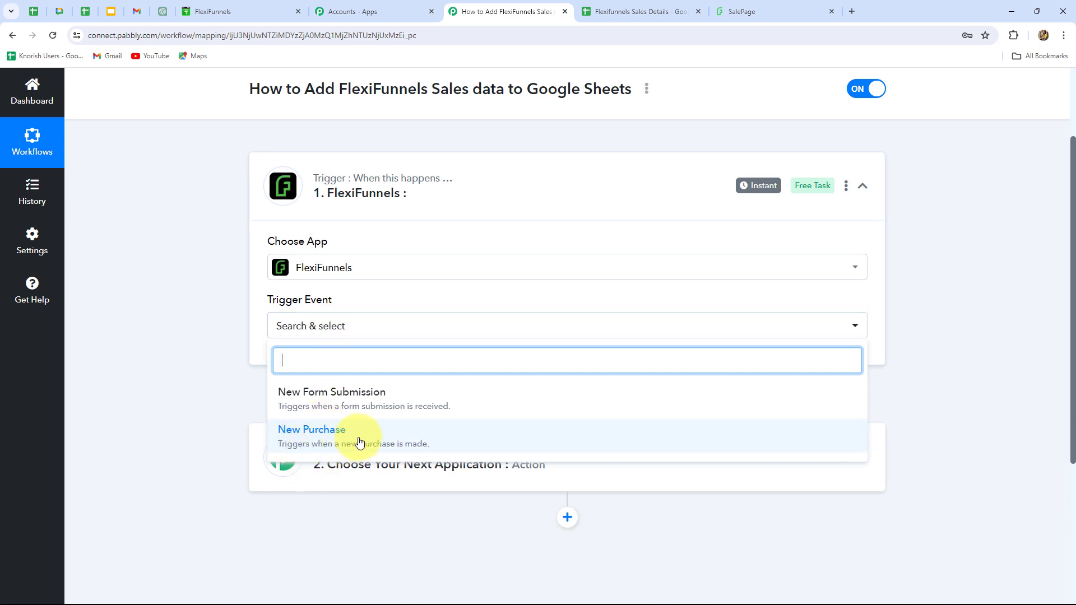
left_click(300, 442)
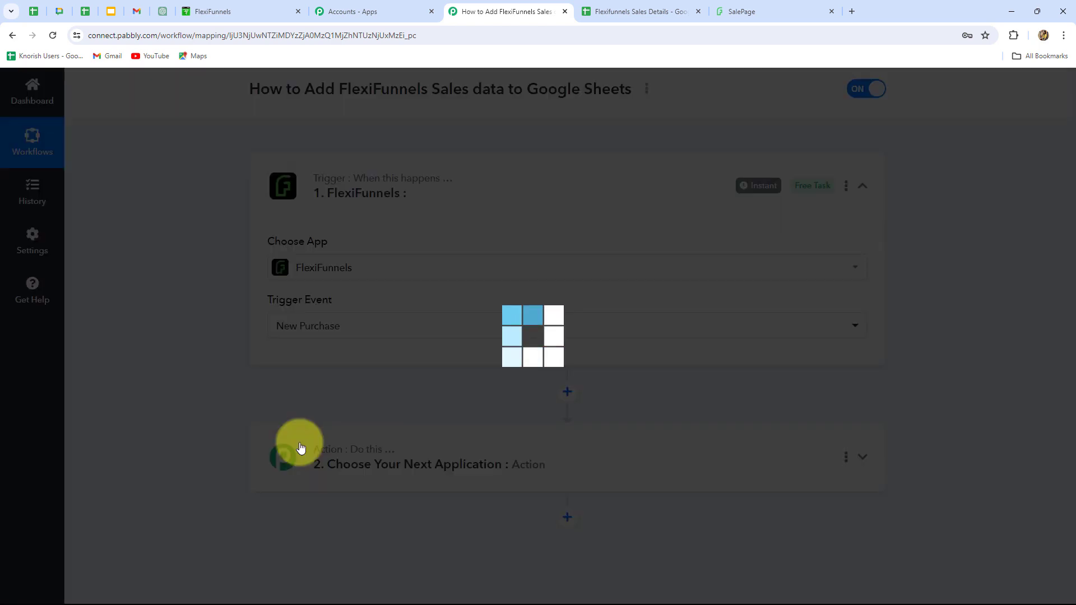
Read the FlexiFunnels webhook setup instructions and copy the trigger's webhook URL.
scroll(300, 447, "down", 3)
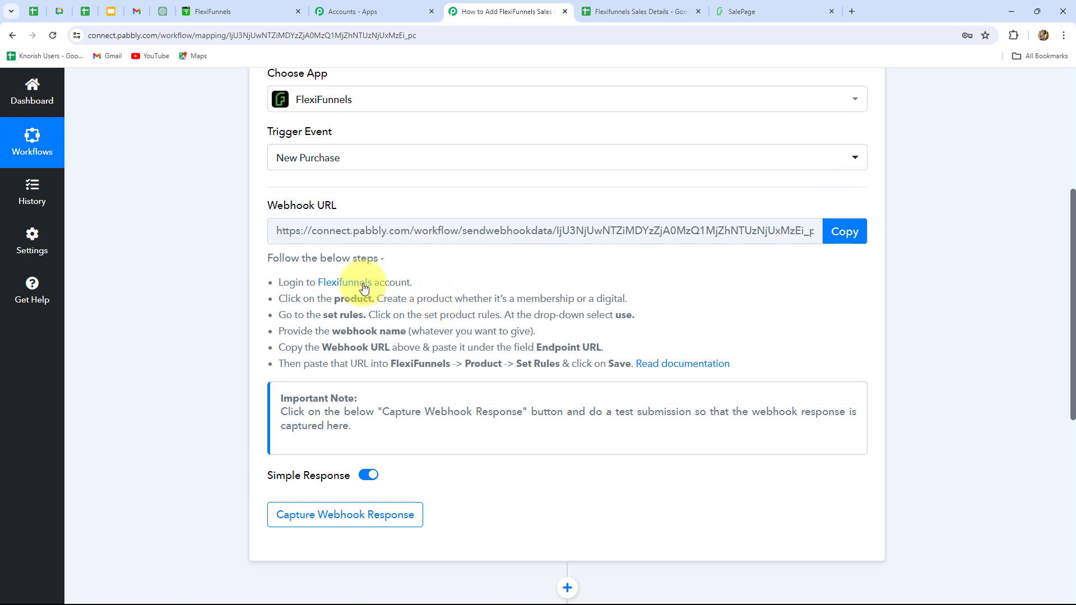
left_click_drag(283, 282, 697, 350)
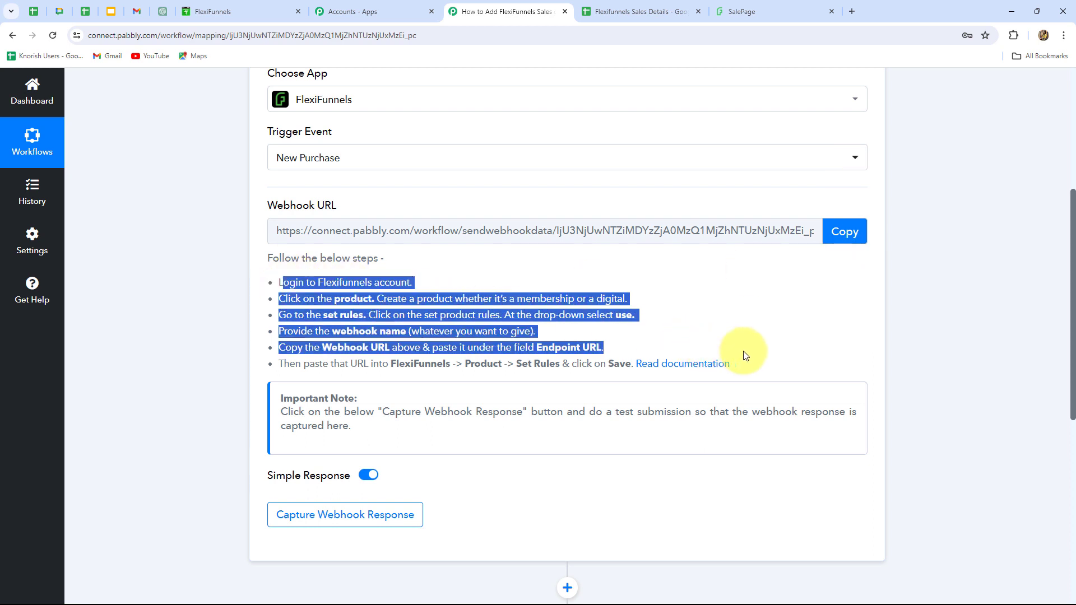
left_click(748, 315)
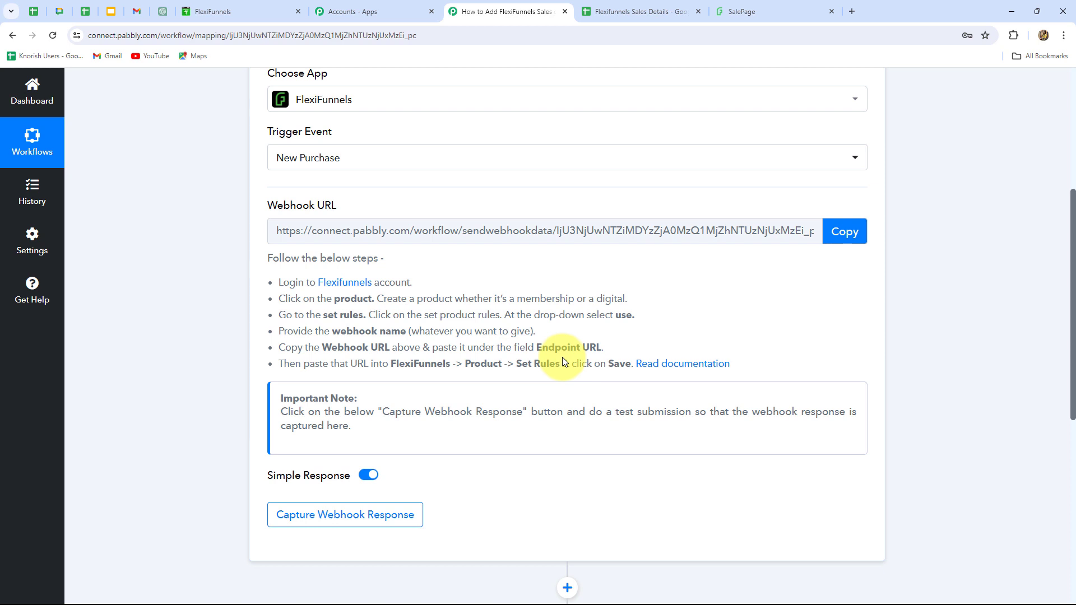
scroll(562, 361, "up", 2)
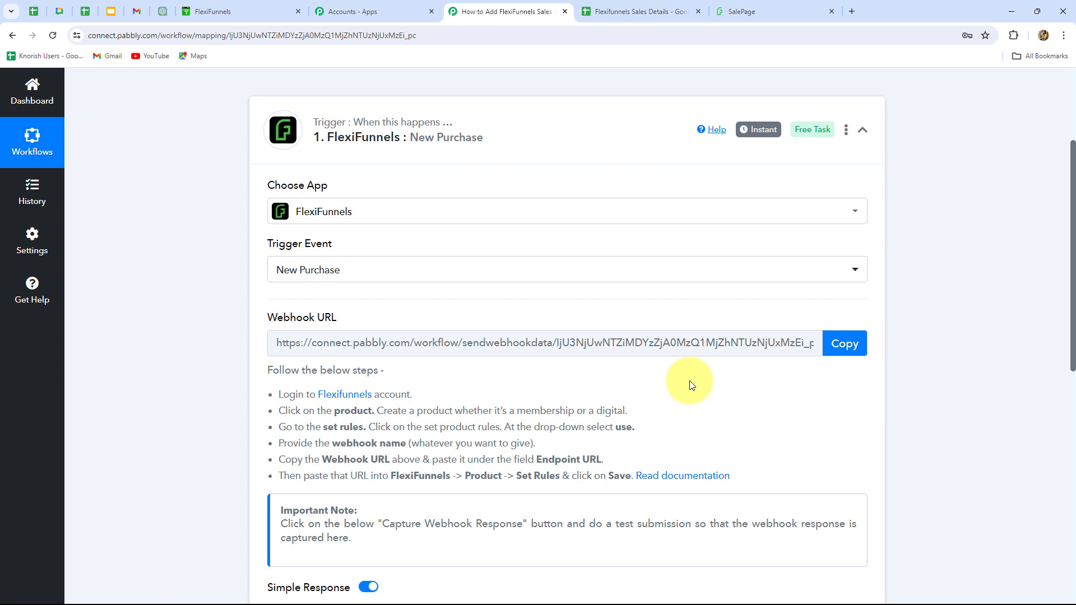
left_click(834, 346)
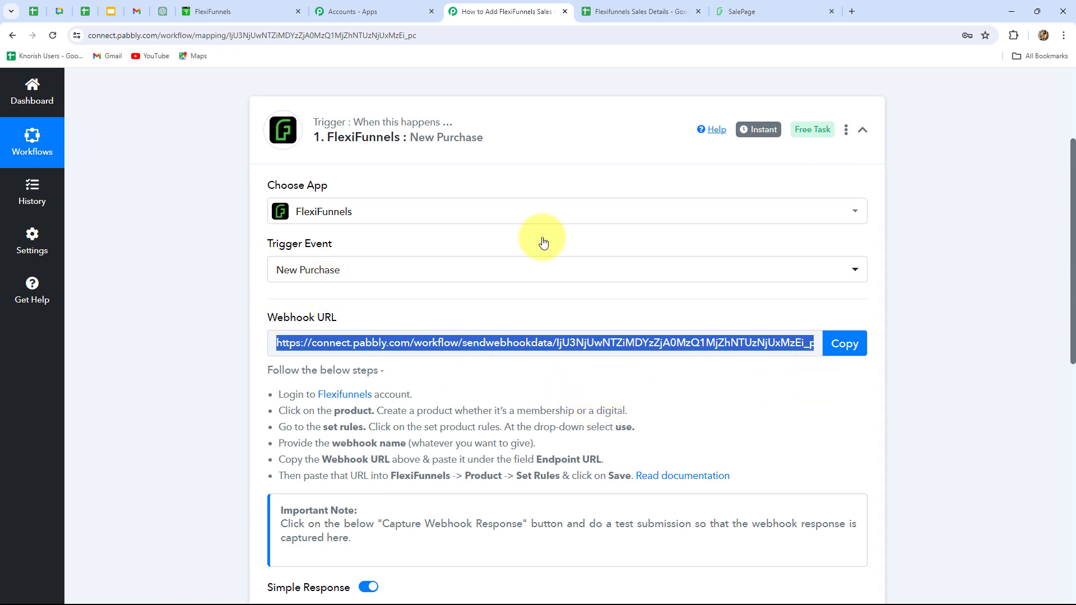
Switch to FlexiFunnels and start a new product rule for the Web Camera product.
left_click(209, 13)
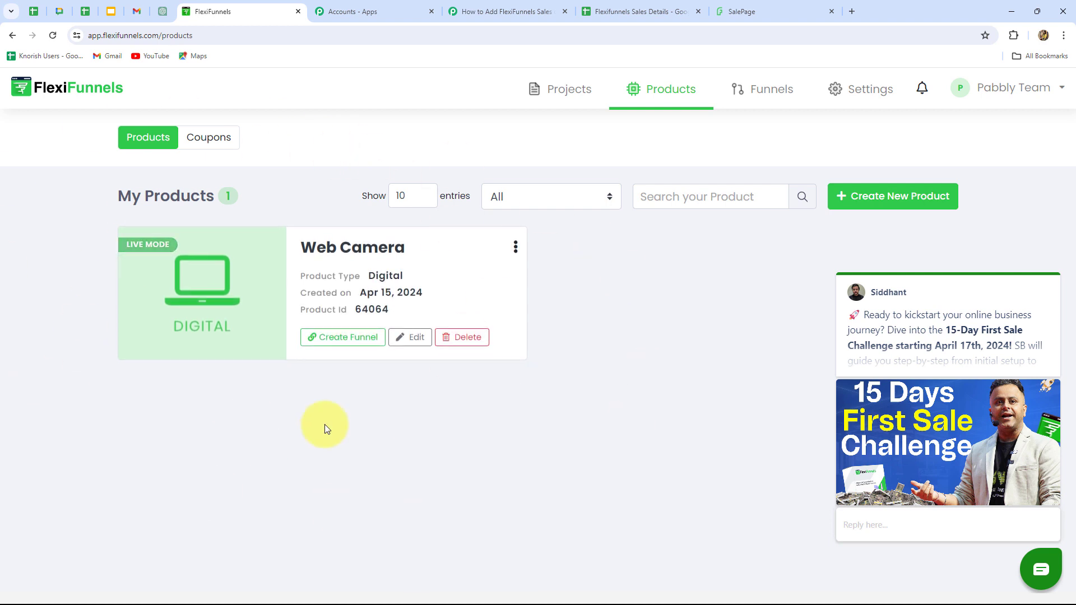
left_click(324, 252)
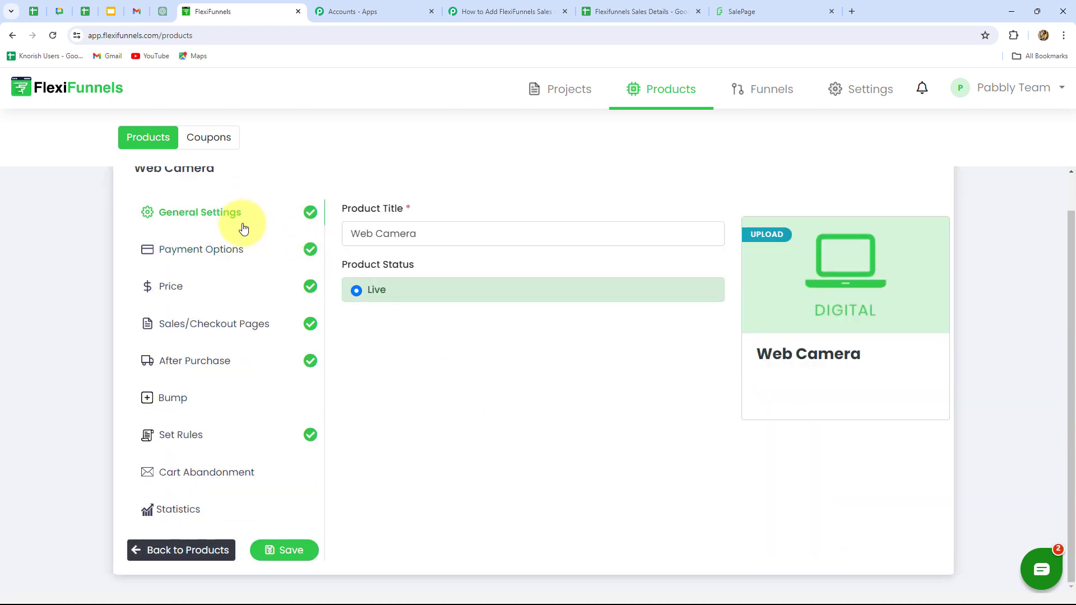
left_click(180, 436)
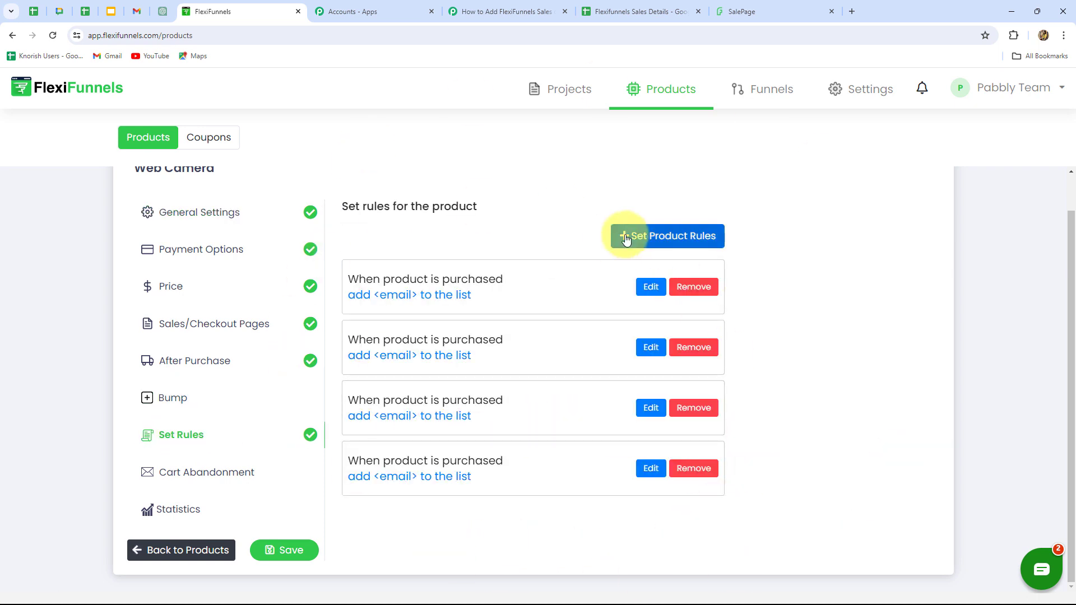
left_click(653, 241)
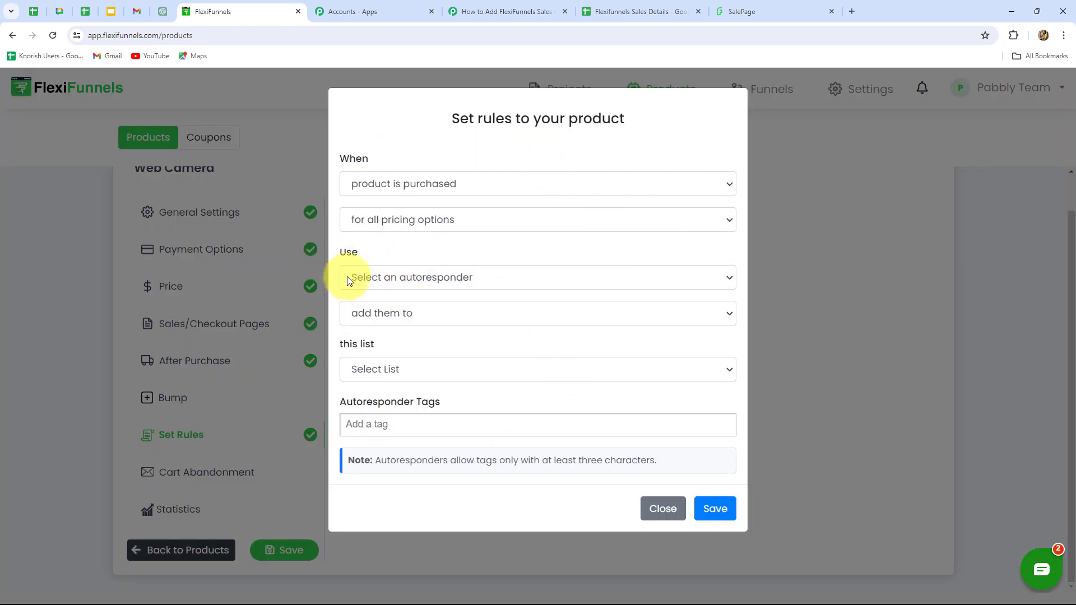
Make the product rule use a Webhook and name the webhook "Sales".
left_click(488, 277)
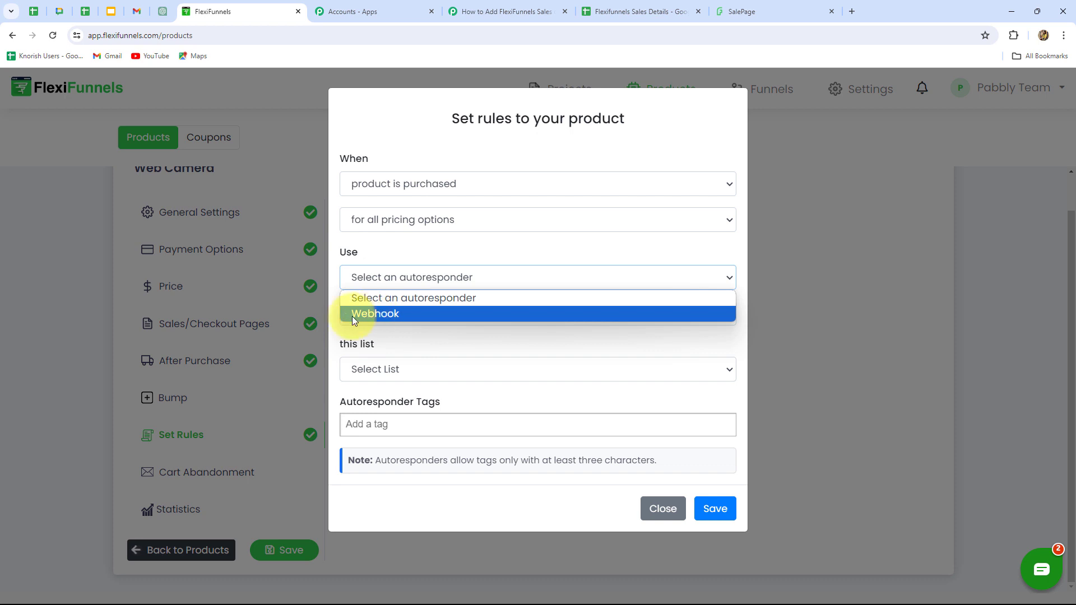
left_click(372, 314)
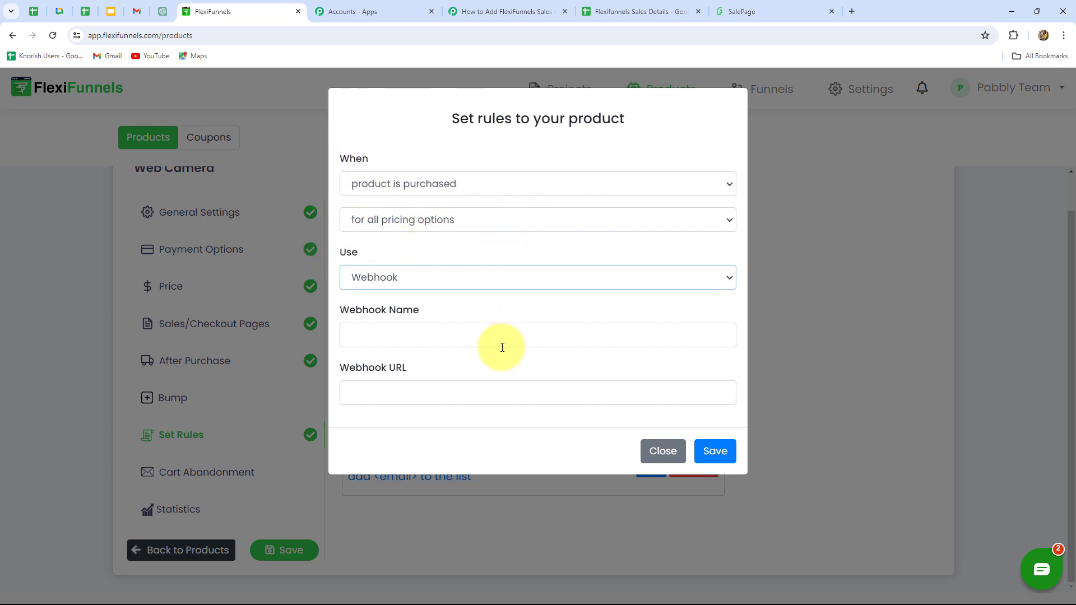
left_click(375, 334)
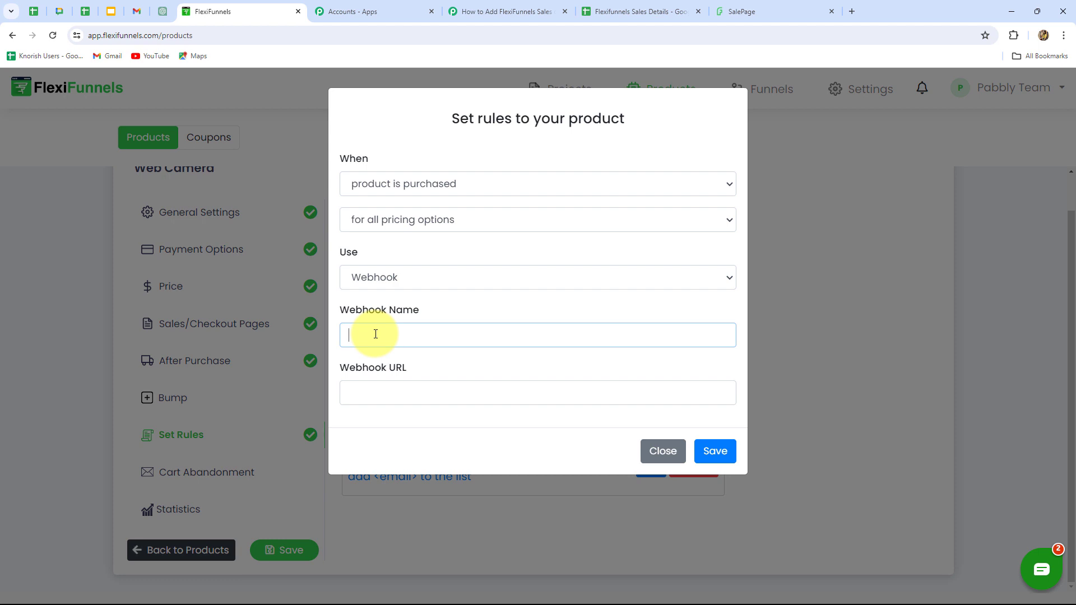
type("Sales")
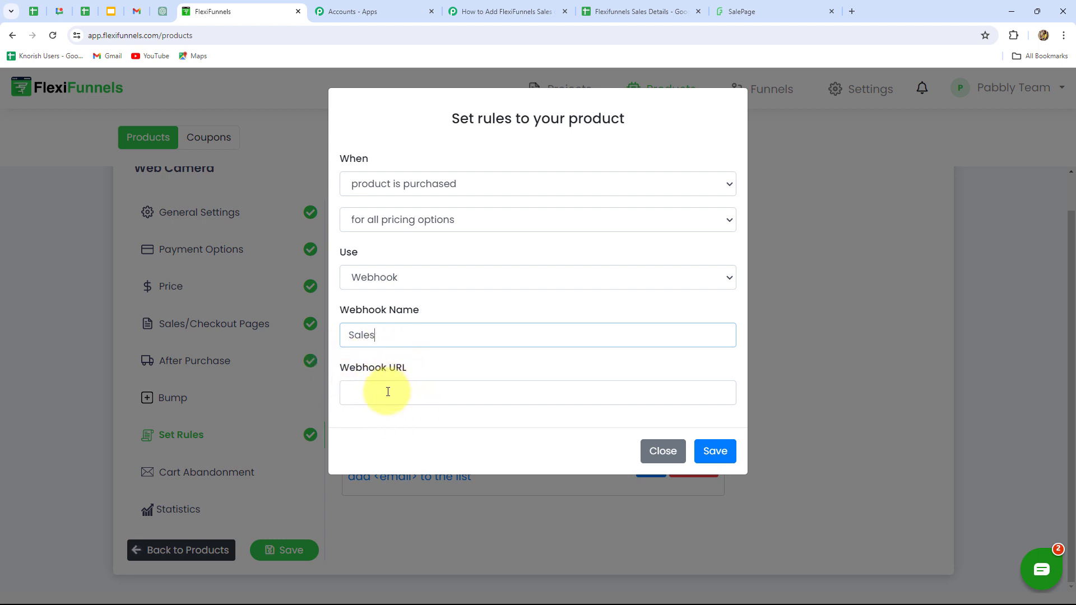
Paste the copied Pabbly Connect webhook URL into the "Sales" webhook and save the product rule.
left_click(496, 14)
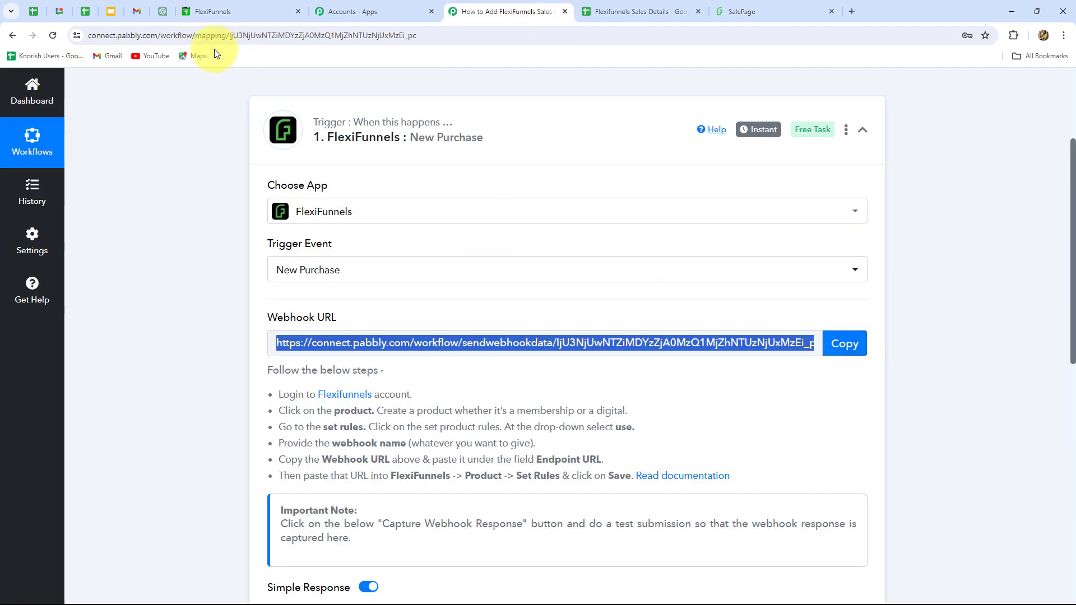
left_click(213, 11)
left_click(402, 391)
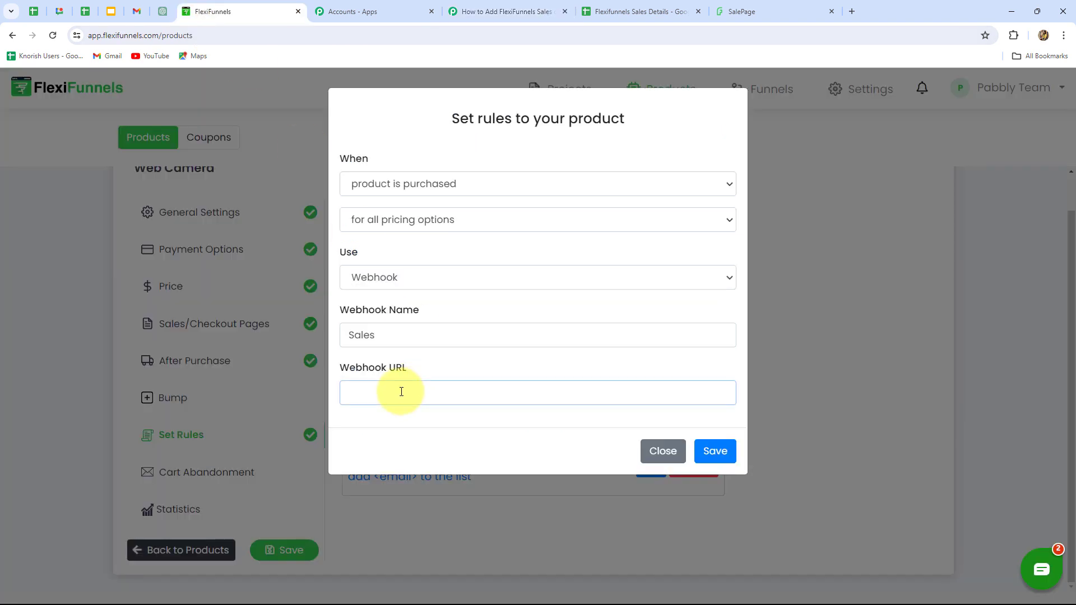
key("ctrl+v")
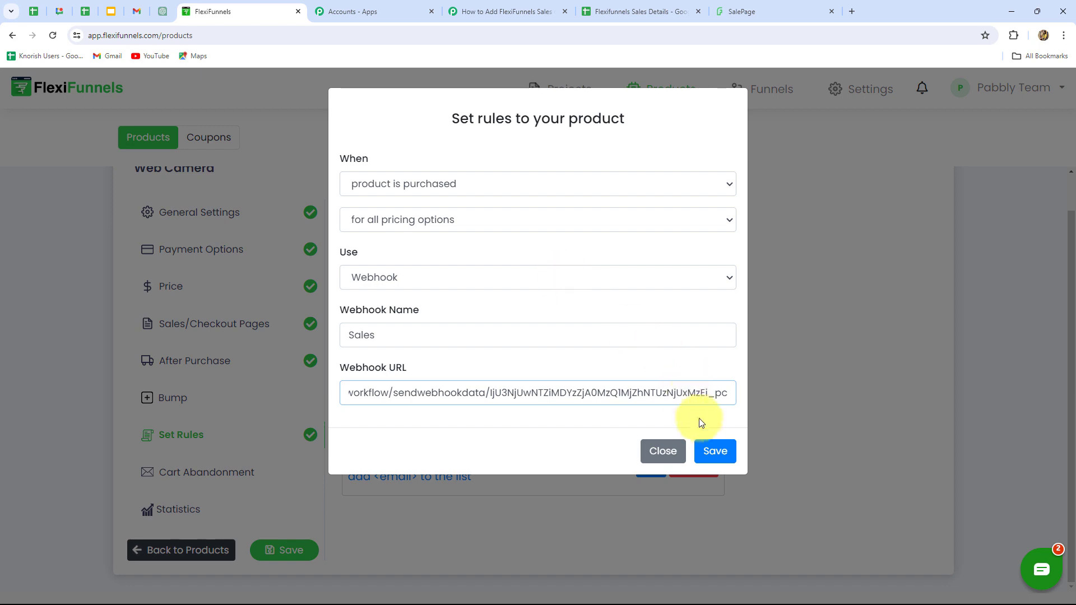
left_click(707, 451)
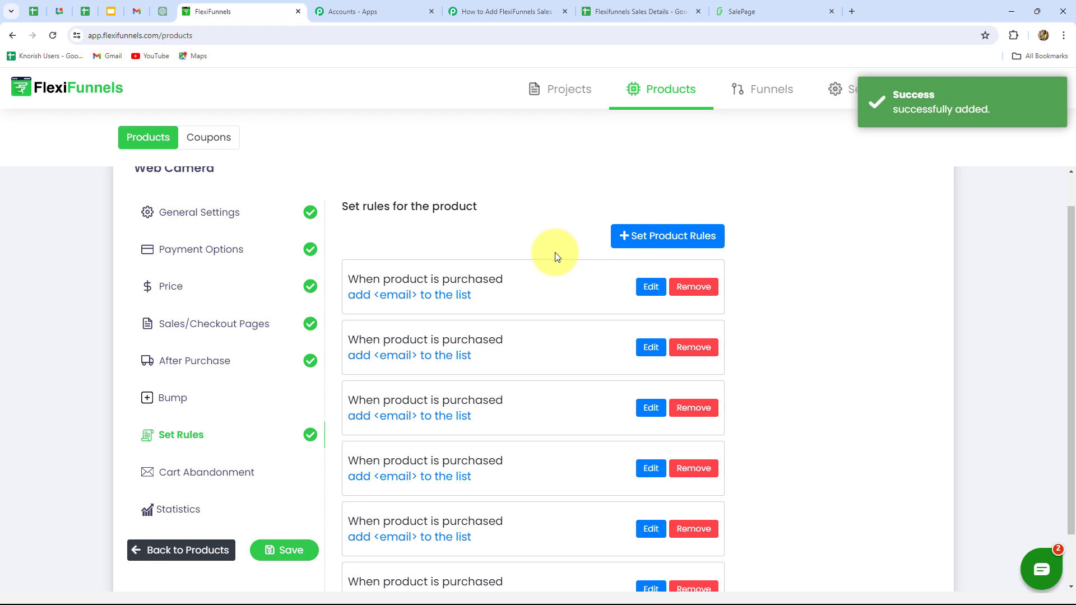
Check the webhook capture status in Pabbly Connect and open the Web Camera checkout from the sale page with Buy Now.
left_click(487, 8)
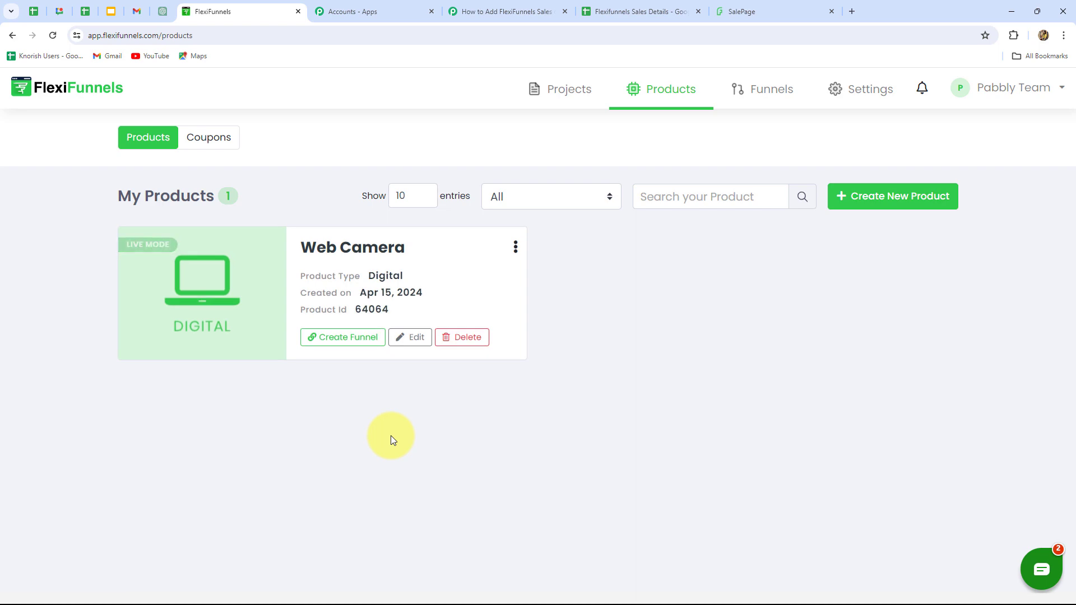
left_click(513, 14)
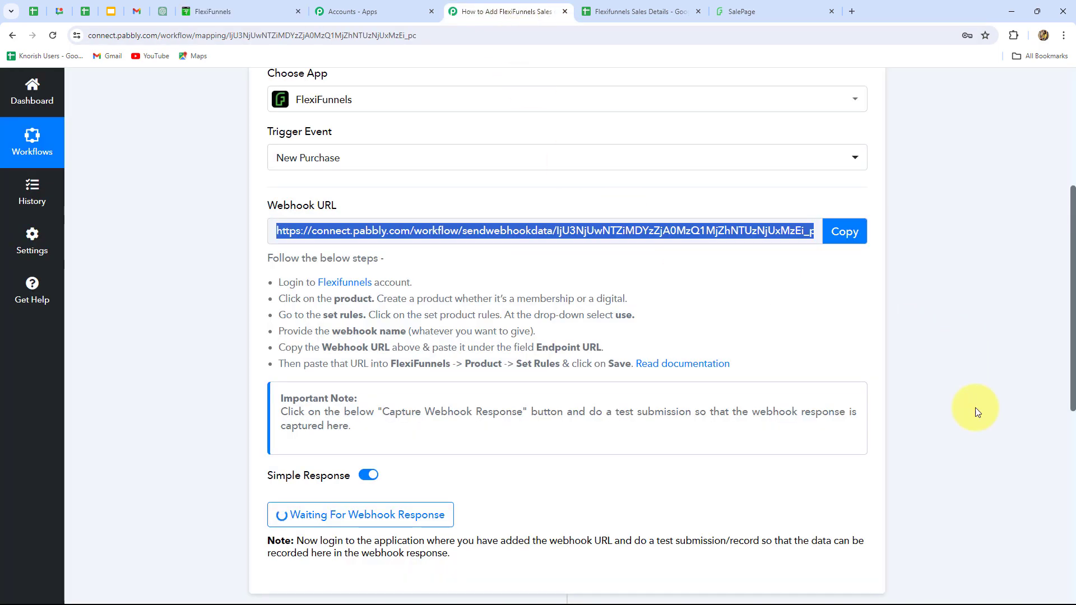
scroll(978, 414, "down", 3)
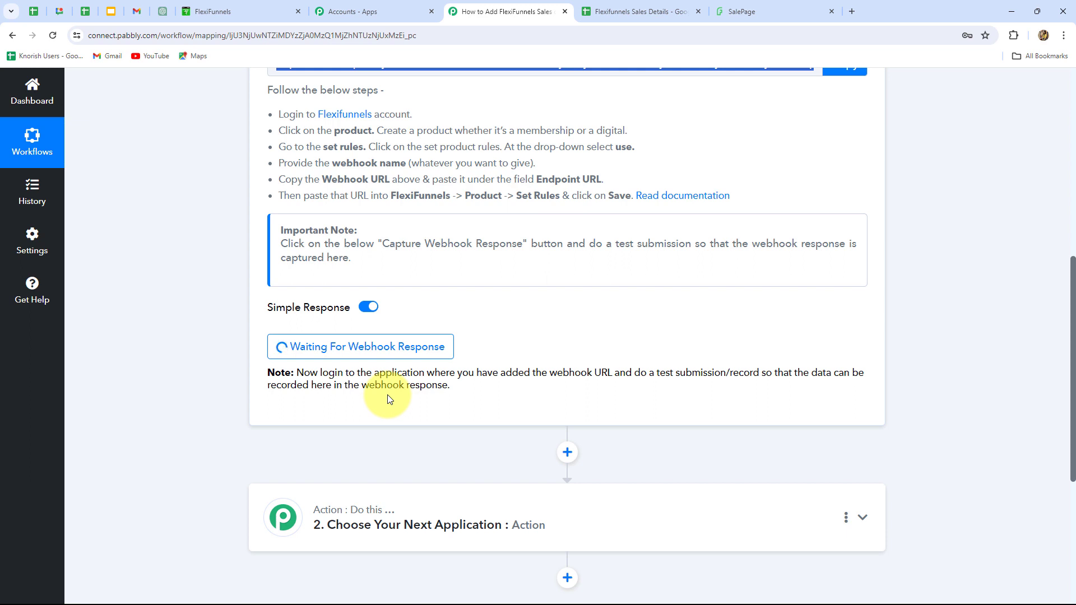
scroll(432, 409, "up", 2)
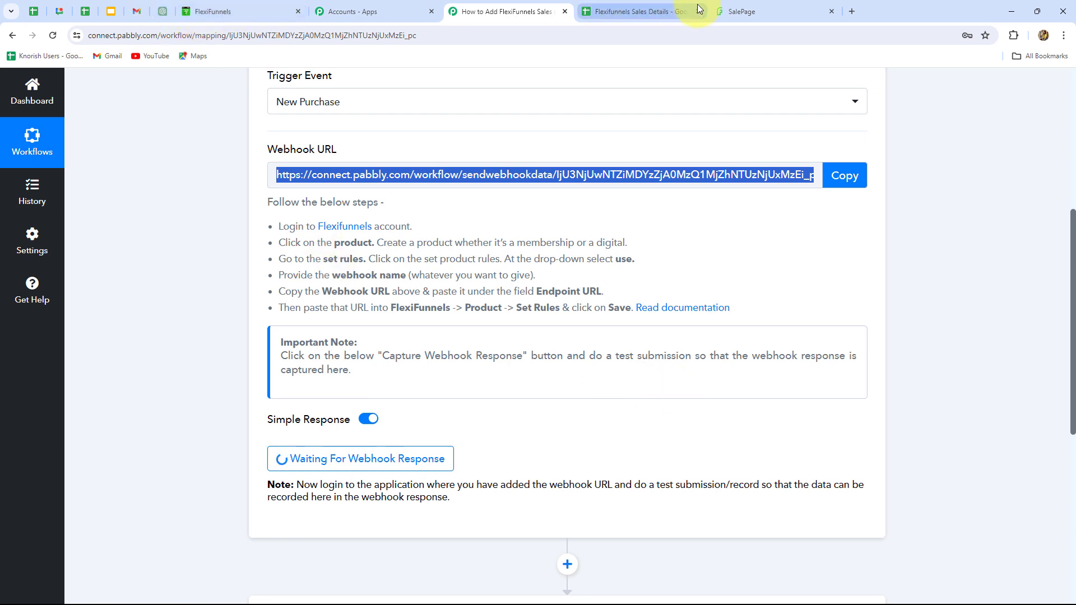
left_click(737, 10)
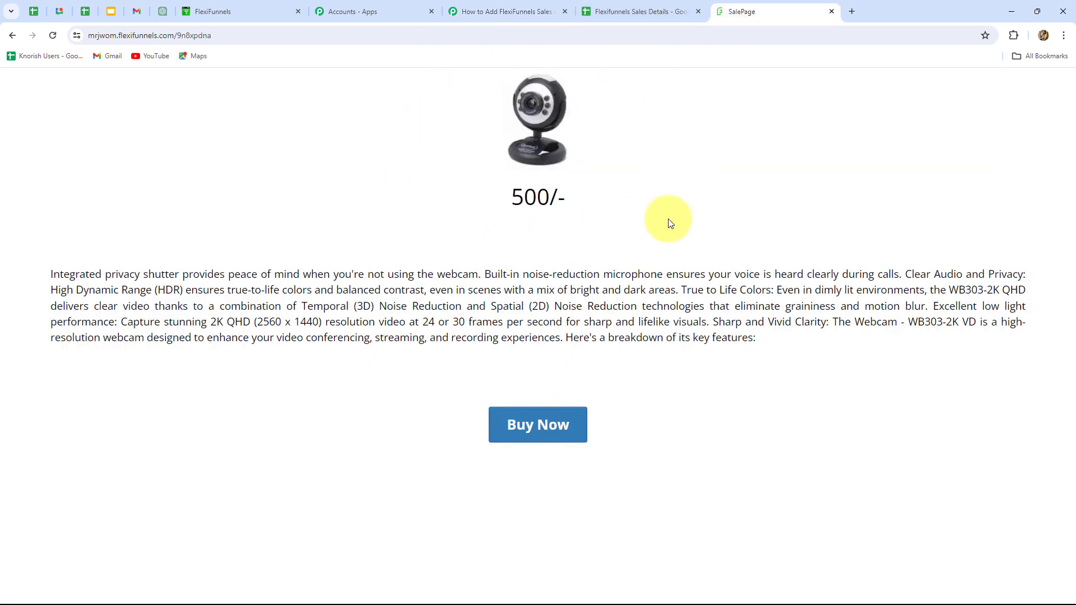
left_click(545, 429)
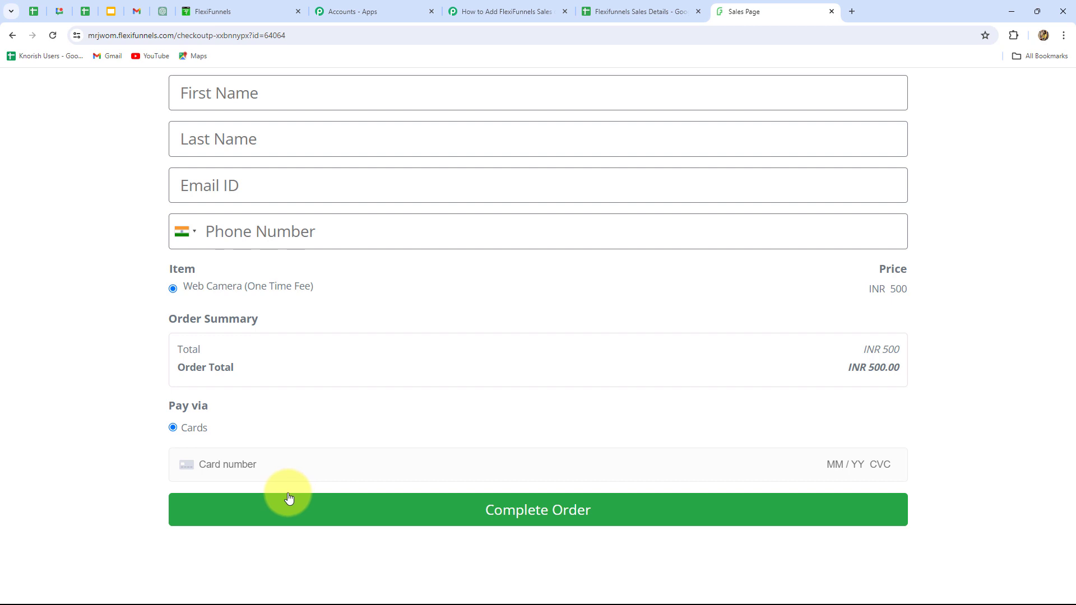
Fill in the checkout form with the test customer's first name, last name, e-mail address and phone number.
left_click(276, 94)
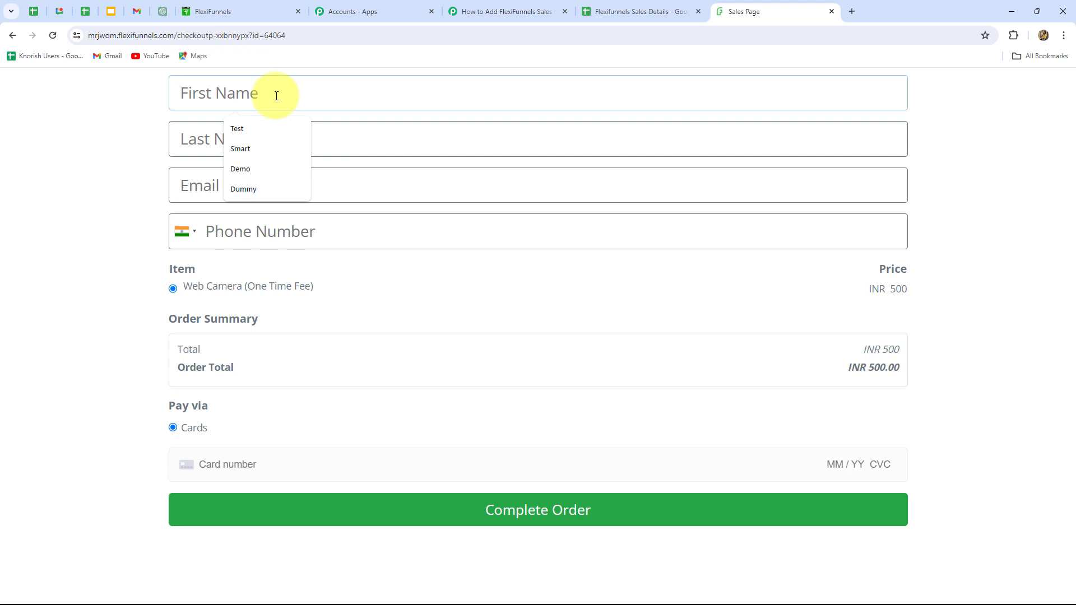
left_click(246, 146)
left_click(247, 146)
left_click(235, 176)
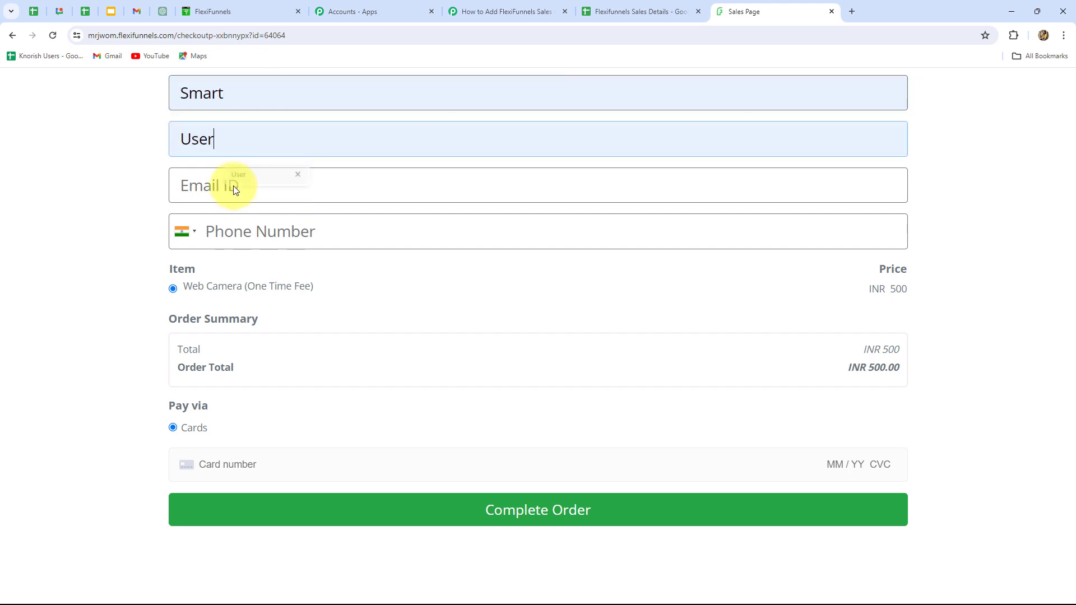
left_click(234, 189)
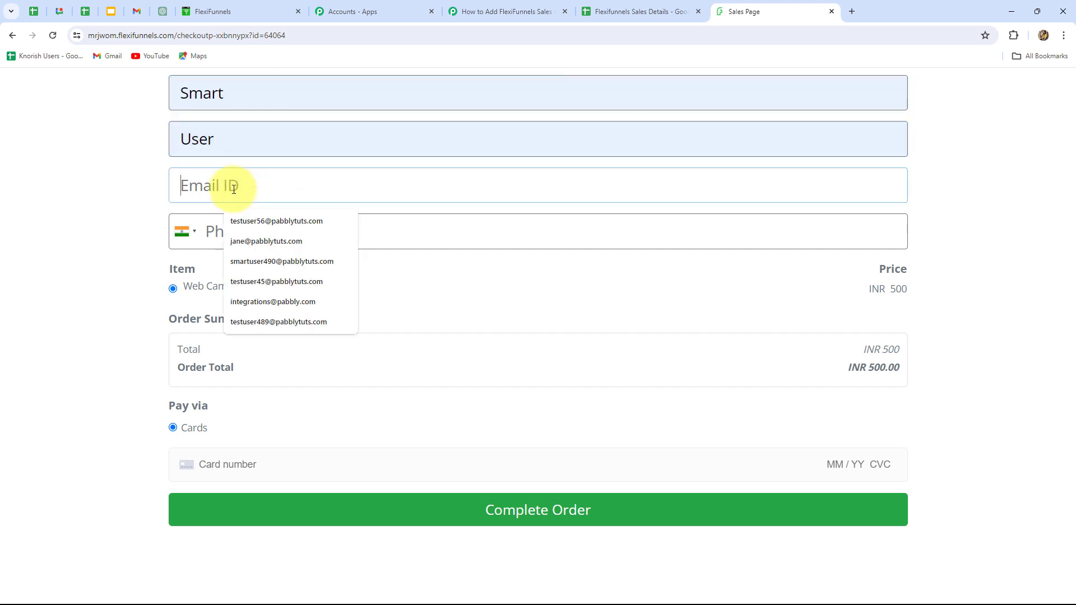
left_click(271, 262)
left_click(285, 233)
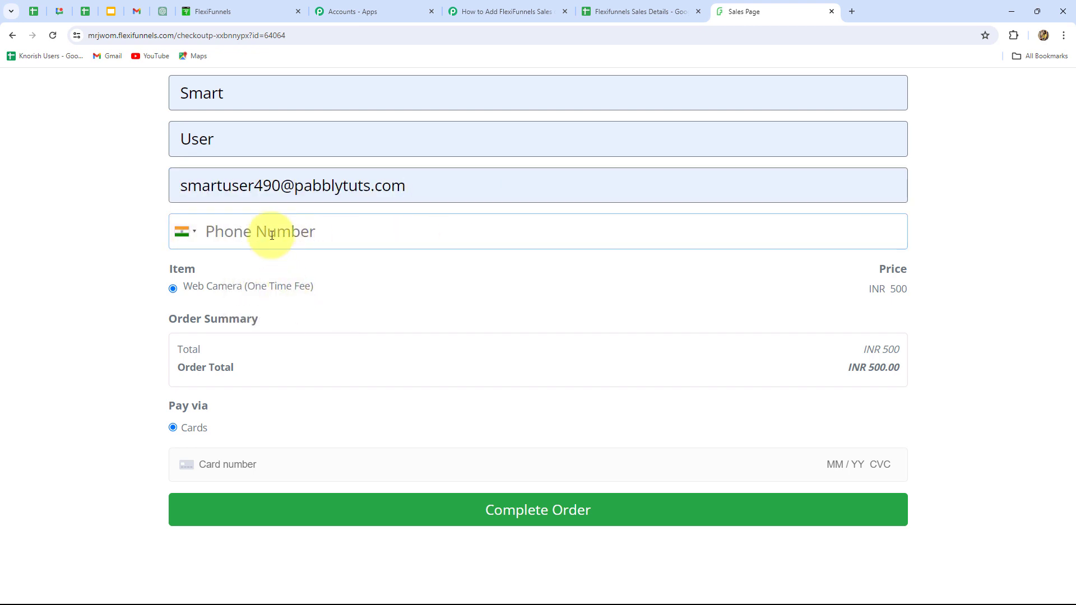
key("ctrl+v")
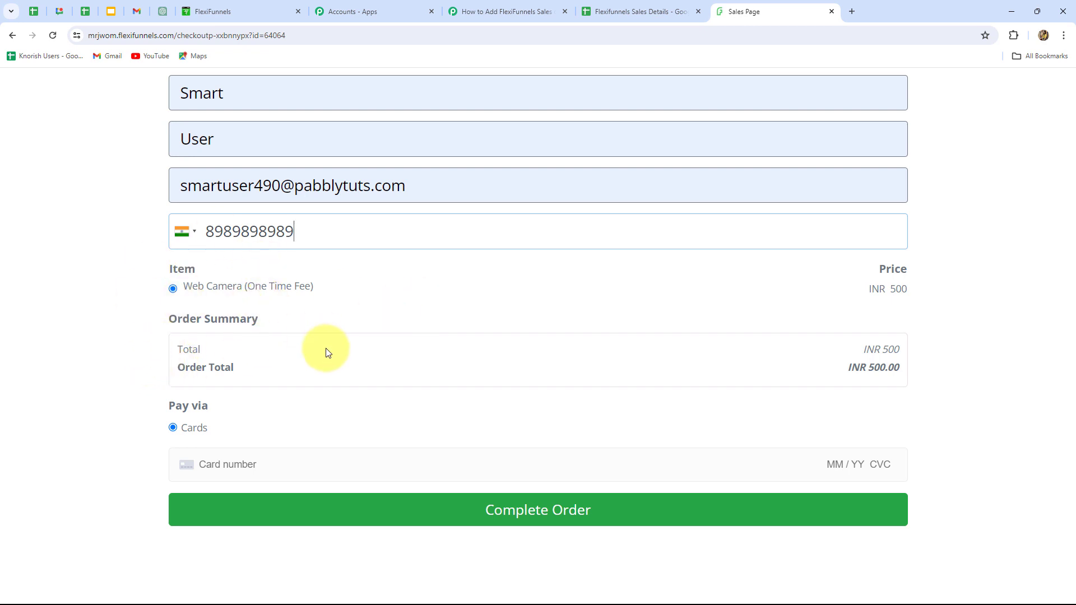
Enter the test card number, expiry date, CVC and ZIP code, and complete the Web Camera order.
left_click(221, 468)
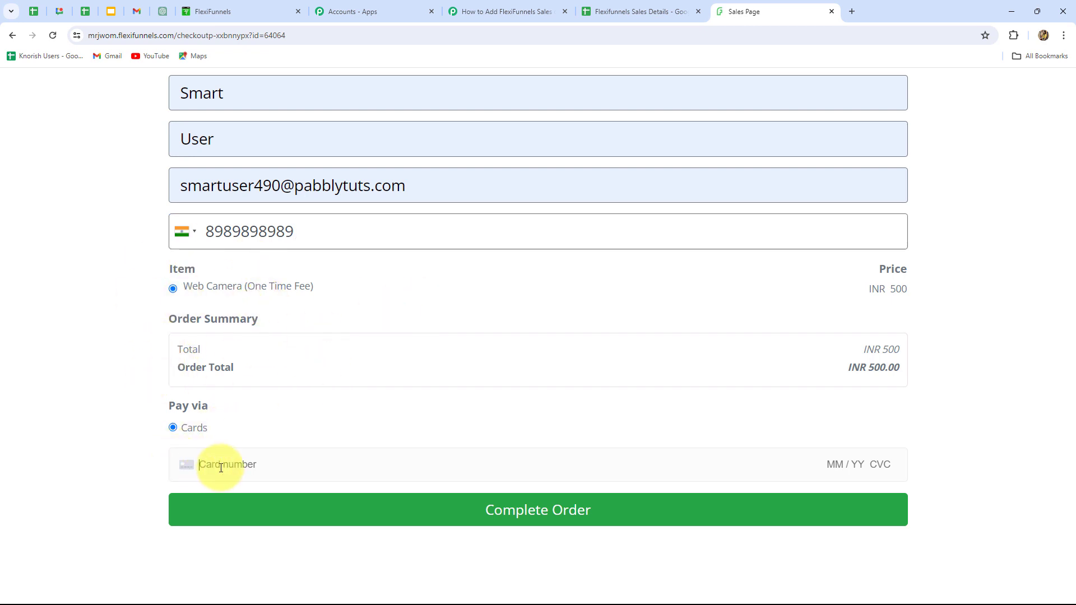
type("411")
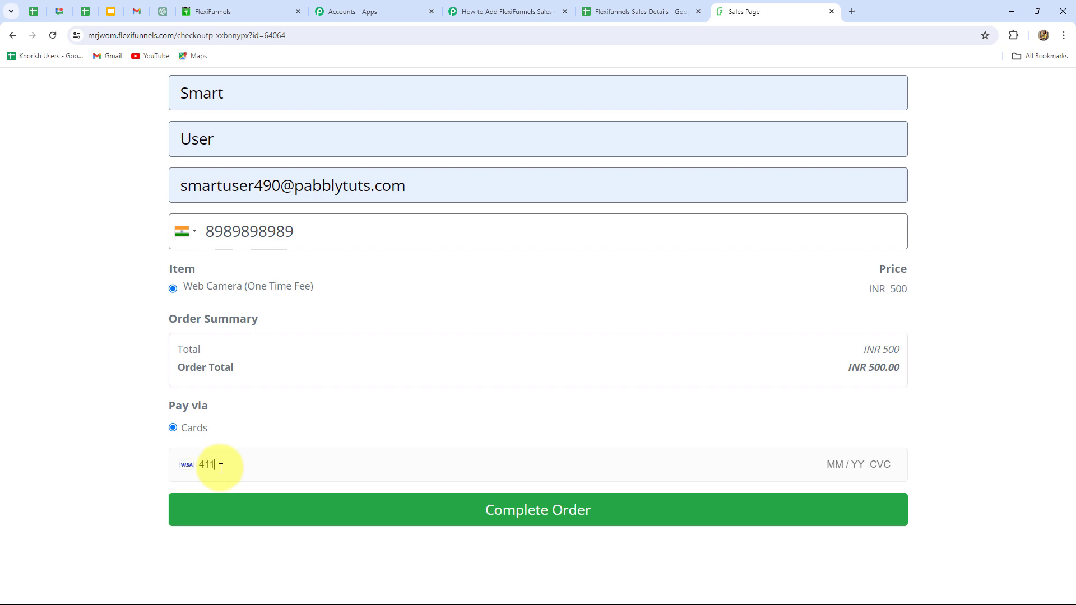
type("1 11")
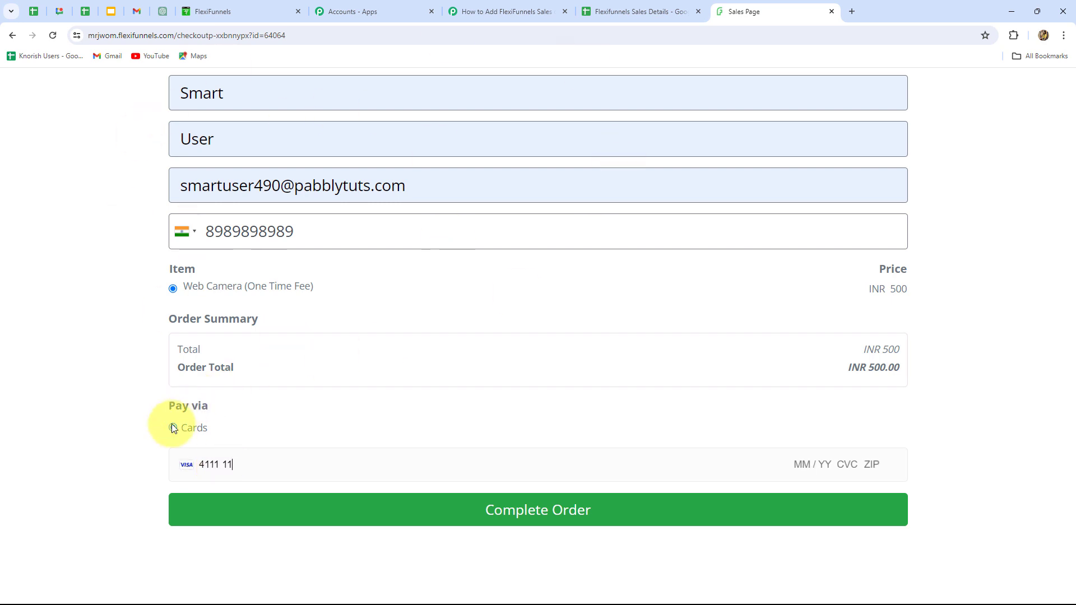
left_click(172, 429)
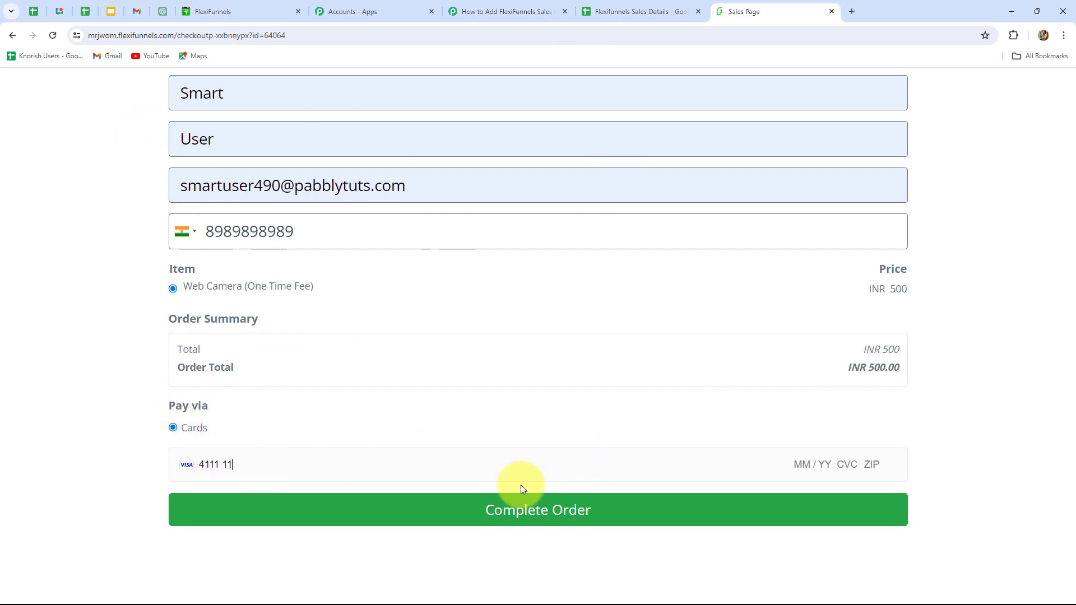
type("11 1111 1111 11 / 34 456 23456")
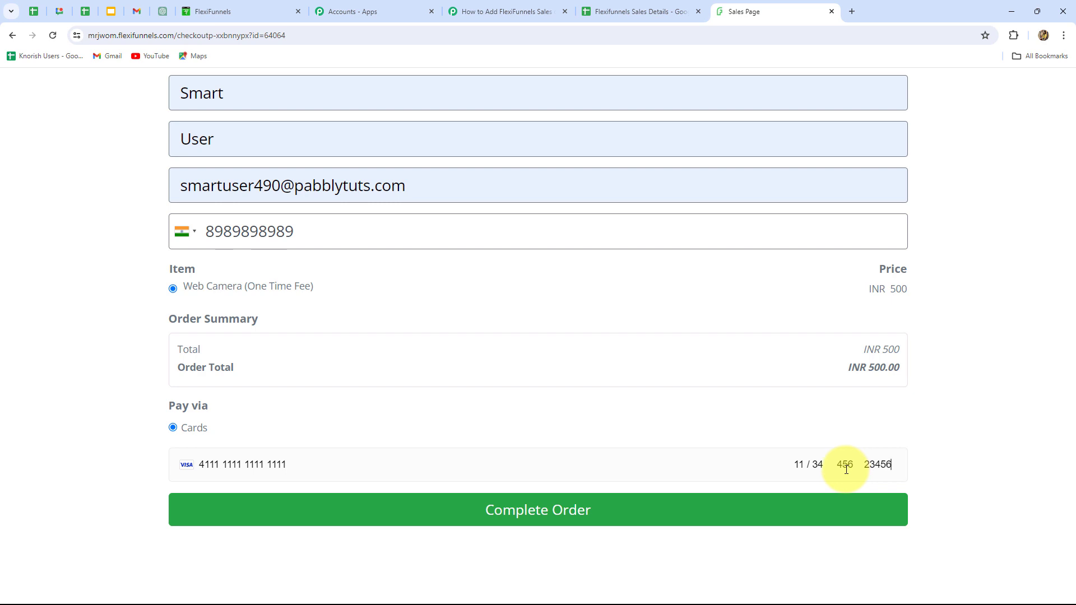
left_click(549, 512)
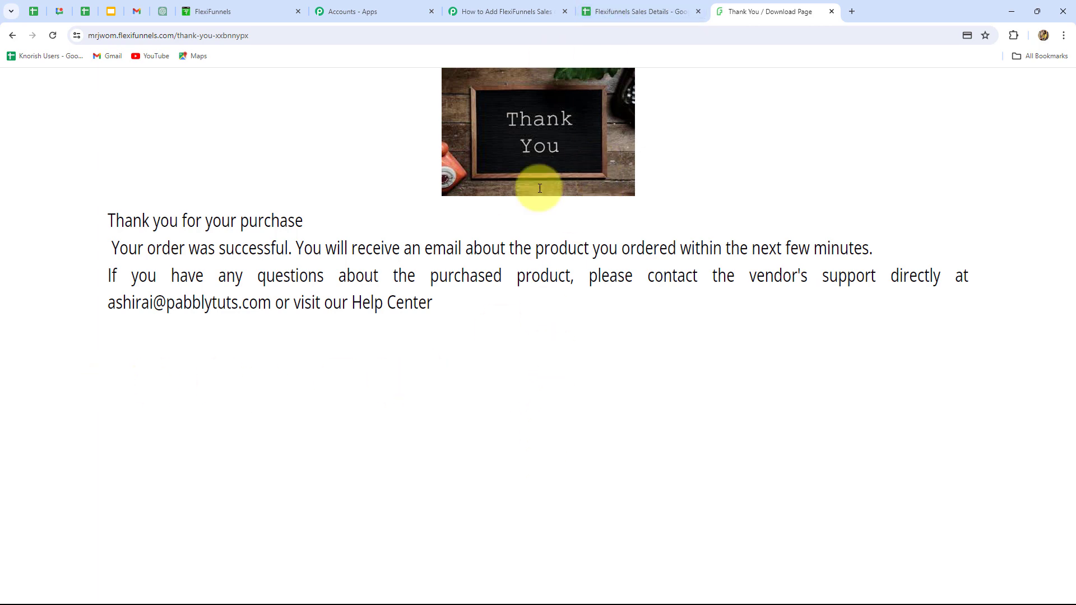
Switch to Pabbly Connect, examine the captured purchase response, and compare it with the columns of the Flexifunnels Sales Details spreadsheet.
left_click(516, 17)
scroll(1038, 356, "down", 5)
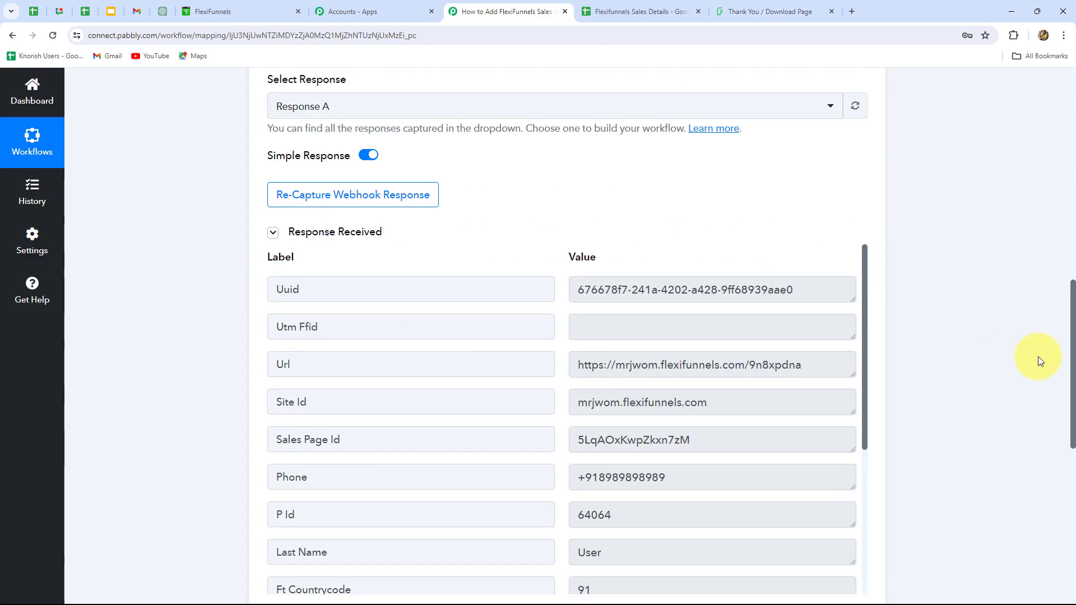
scroll(1038, 356, "down", 3)
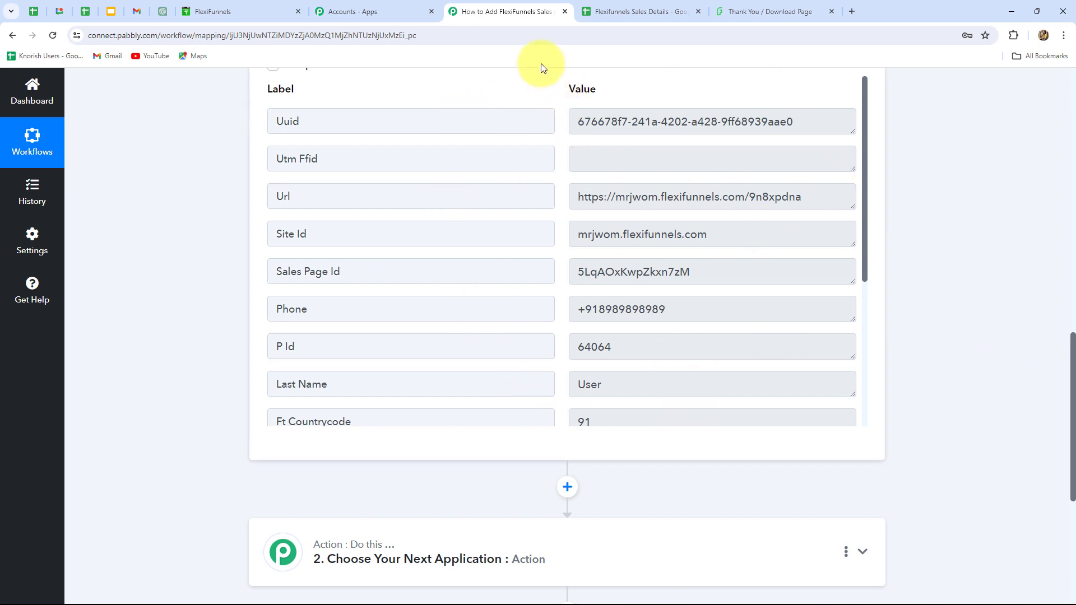
left_click_drag(582, 119, 801, 134)
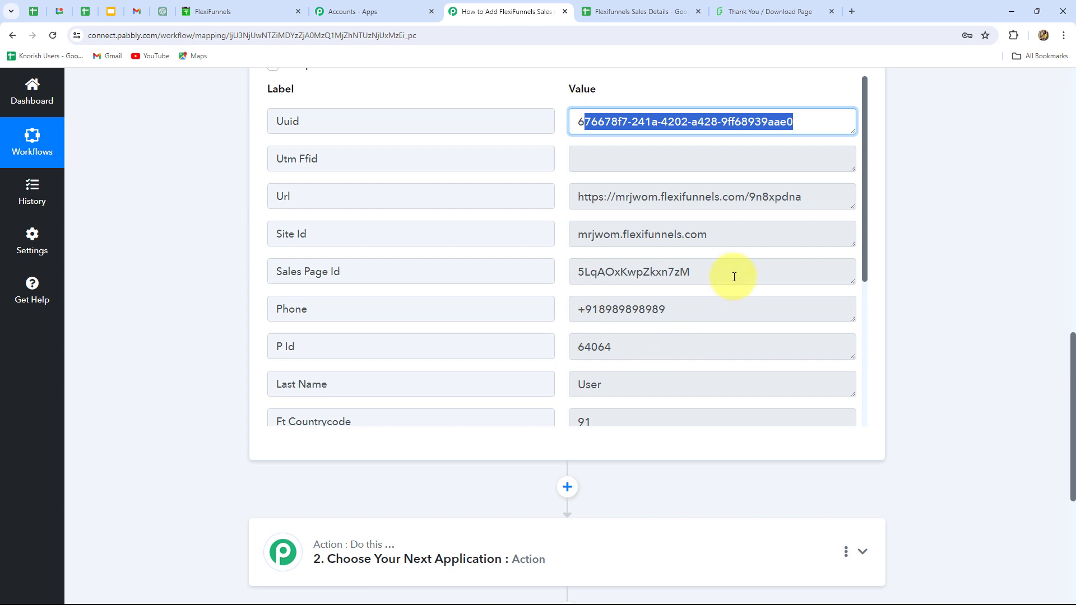
scroll(733, 276, "down", 2)
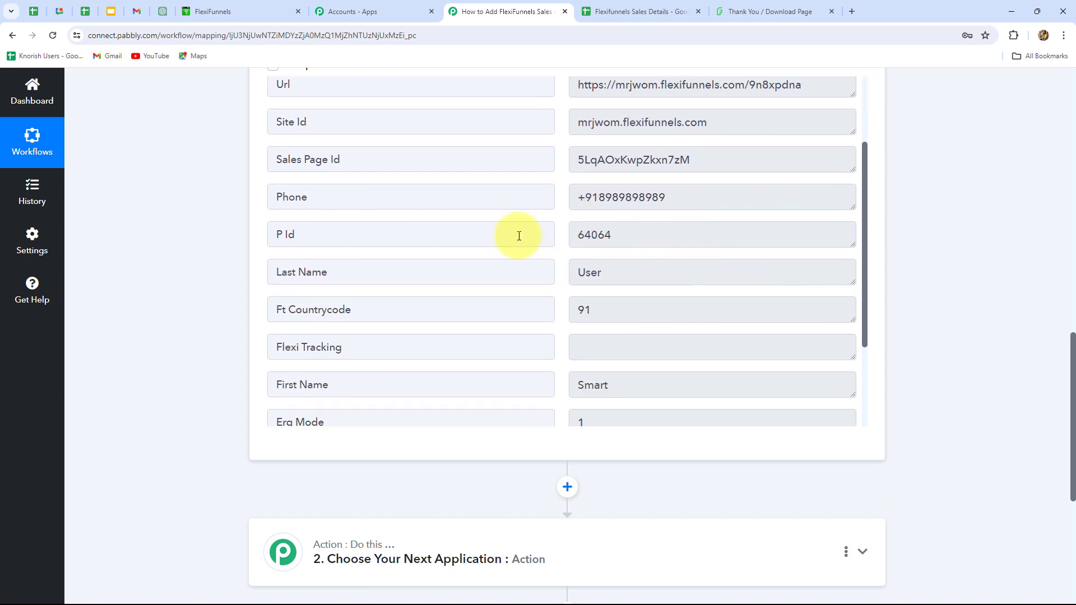
scroll(360, 161, "down", 2)
scroll(684, 319, "down", 3)
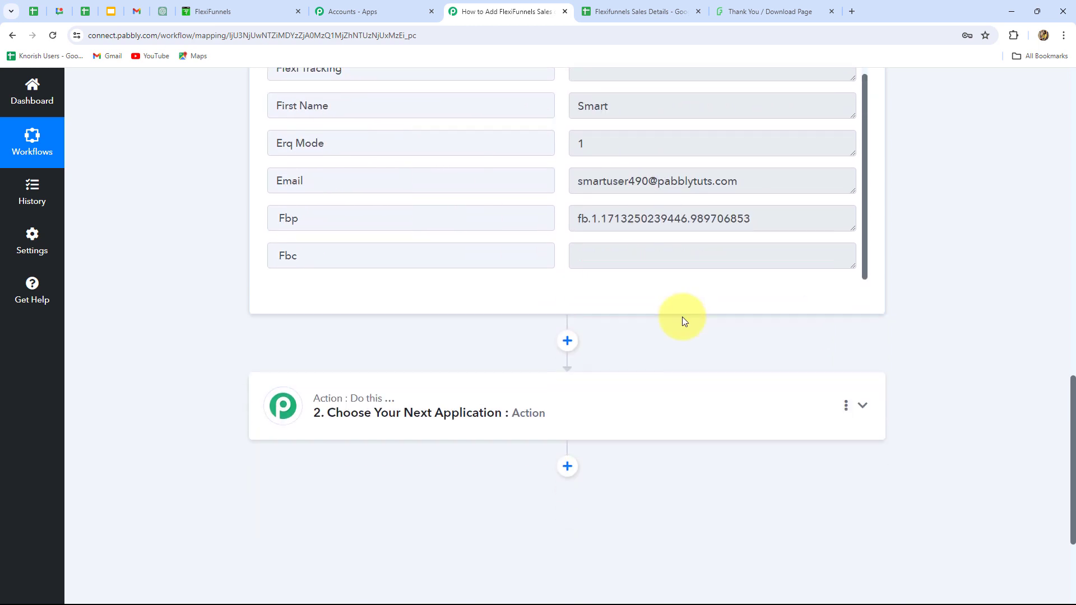
scroll(1019, 265, "up", 4)
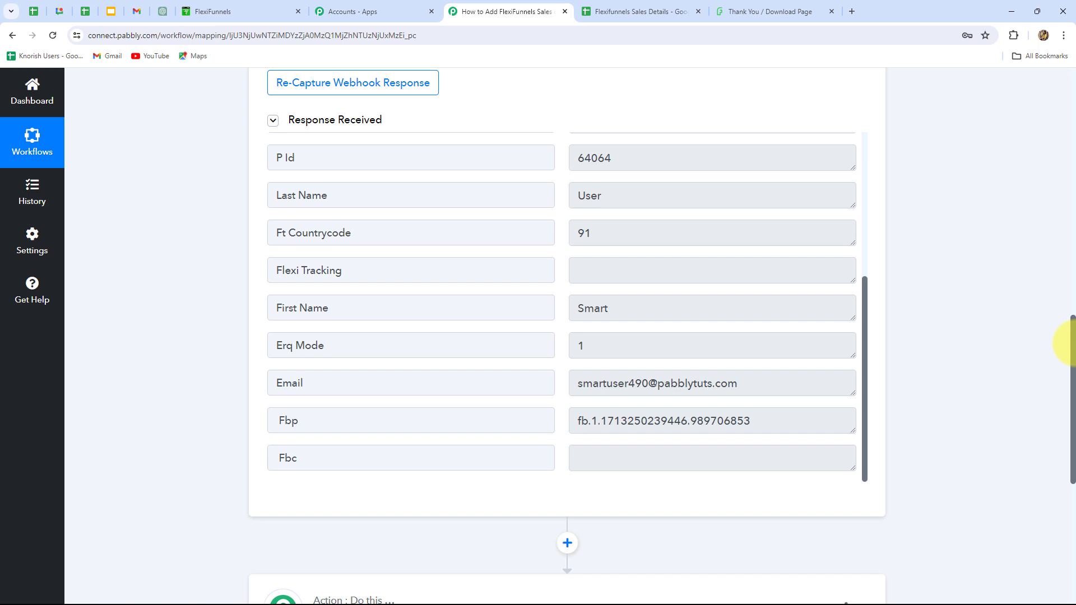
left_click(639, 12)
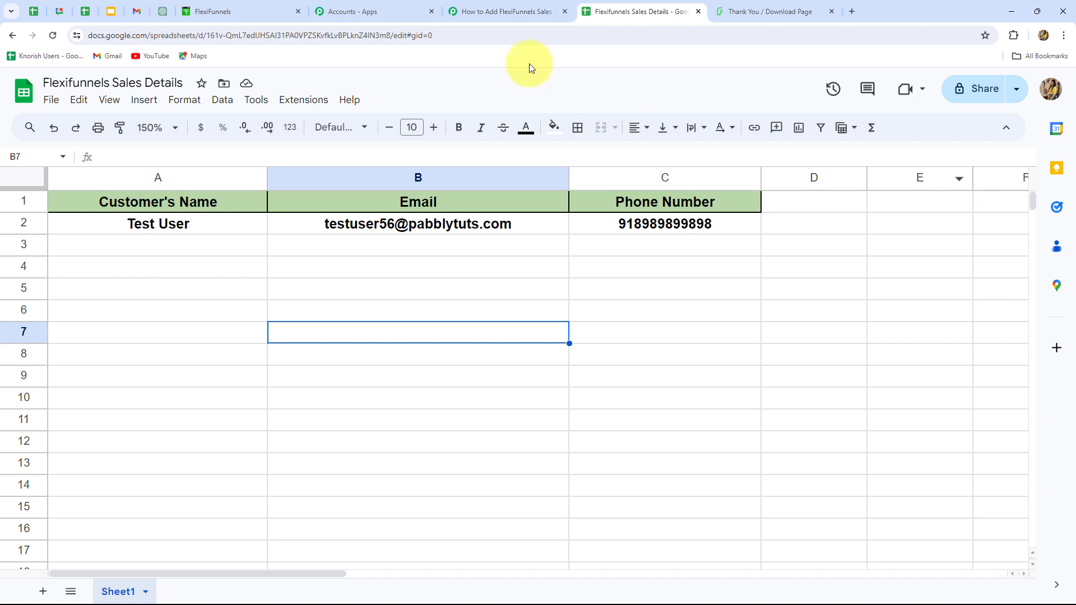
Return to the Pabbly Connect workflow and set its action app to Google Sheets with Add New Row as the action event.
left_click(494, 12)
scroll(979, 311, "down", 6)
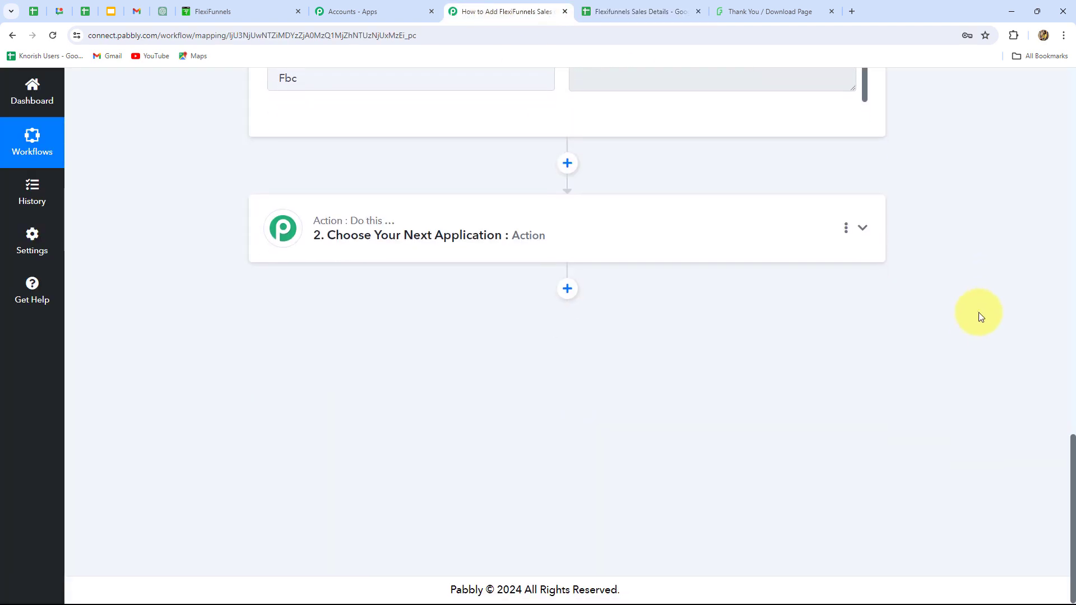
left_click(469, 251)
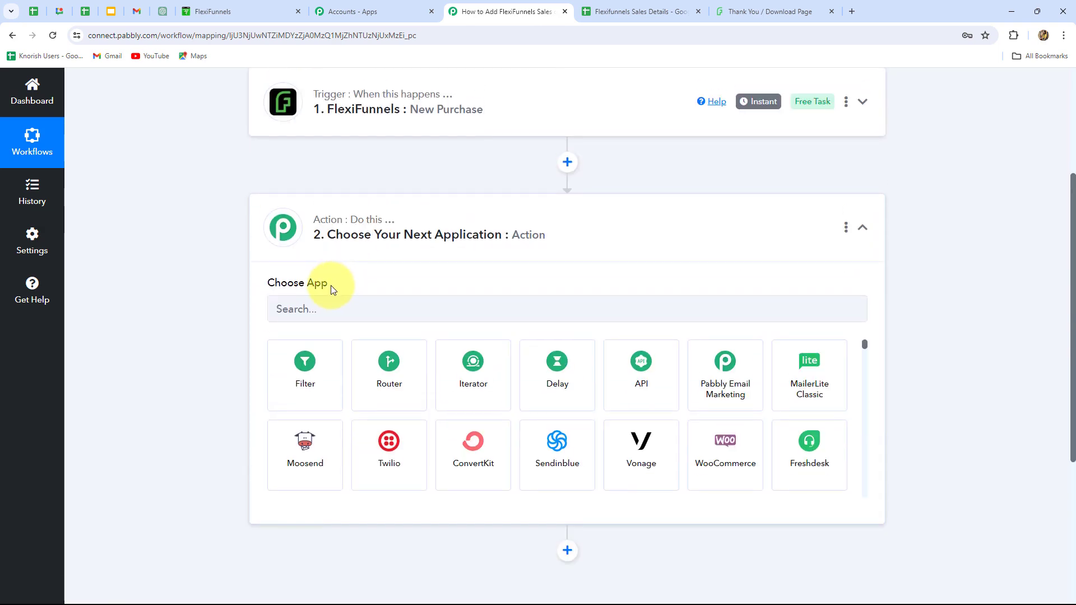
left_click(322, 306)
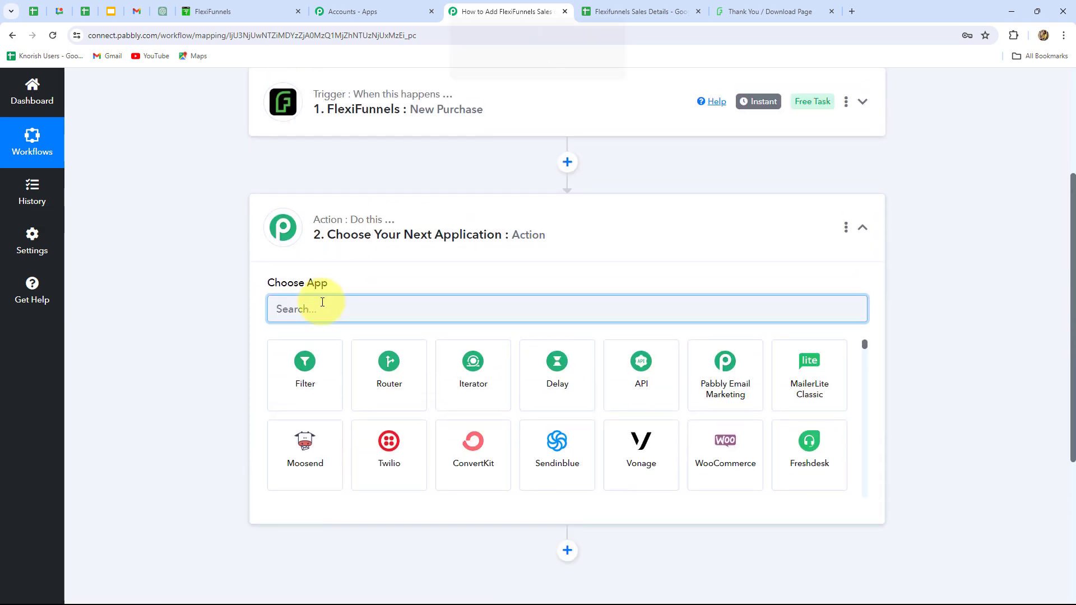
type("Googl")
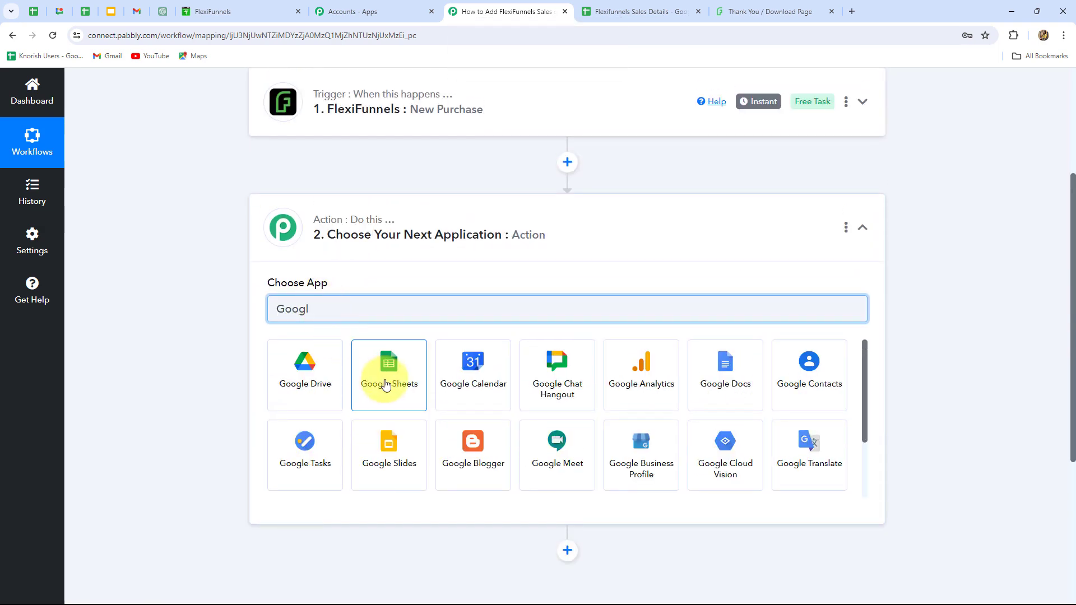
left_click(385, 385)
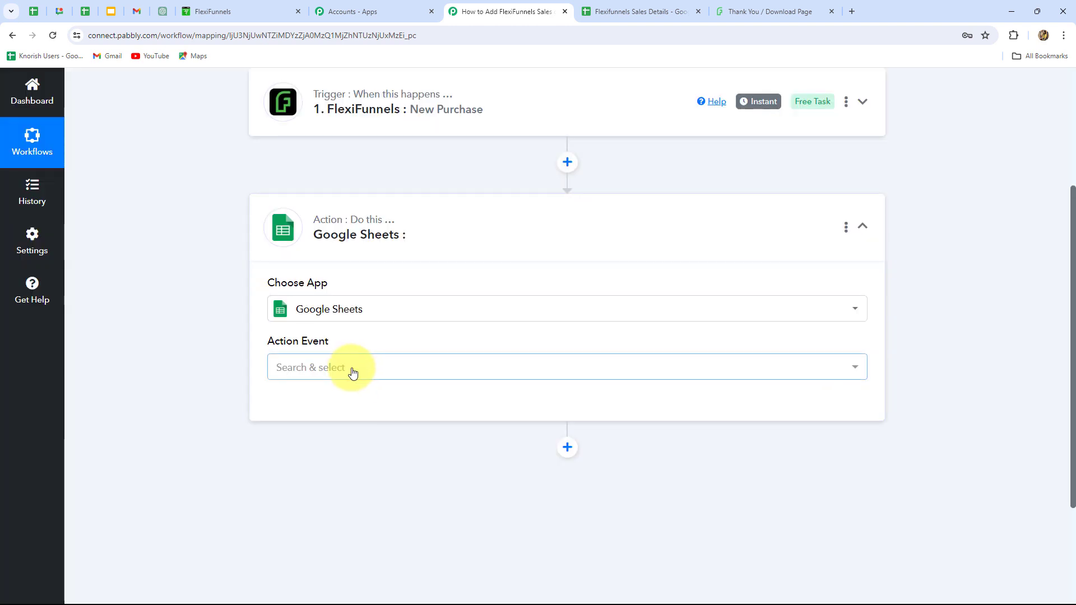
left_click(352, 372)
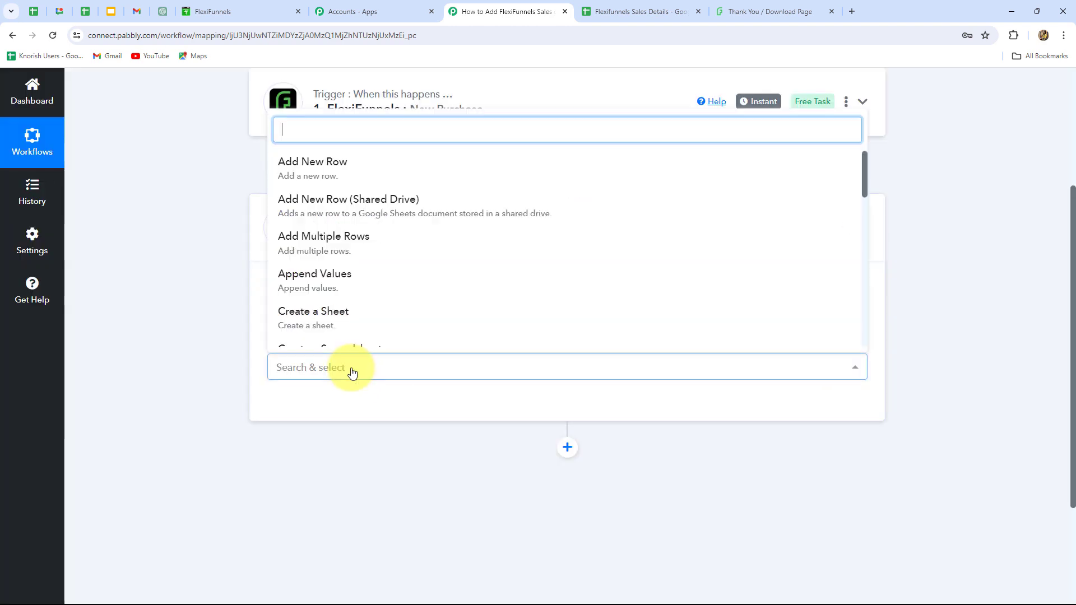
left_click(343, 163)
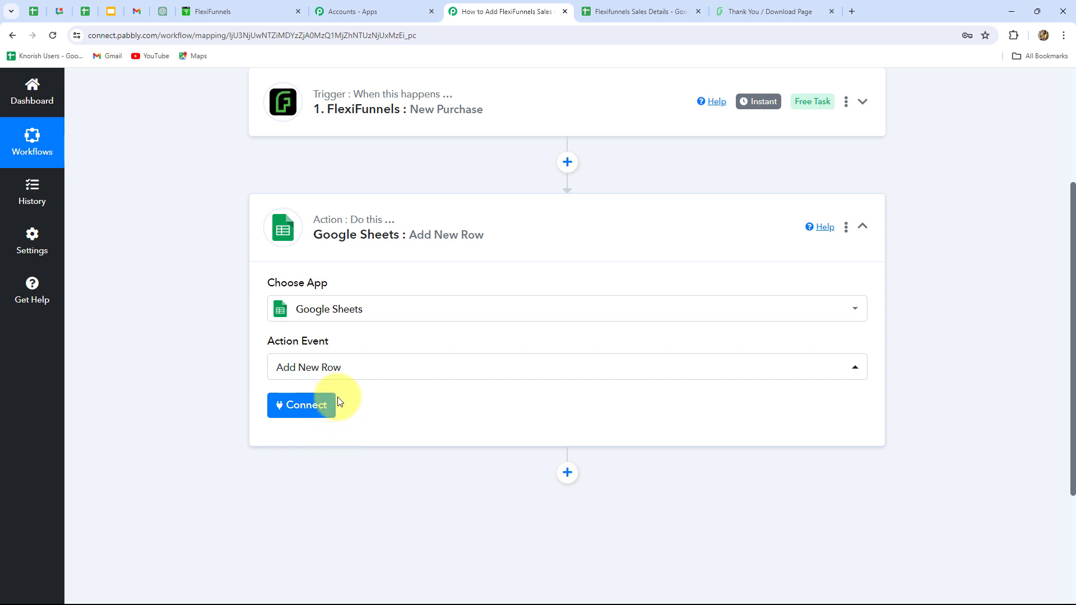
Connect the Google Sheets action through the existing connection Google Sheets #47.
left_click(311, 417)
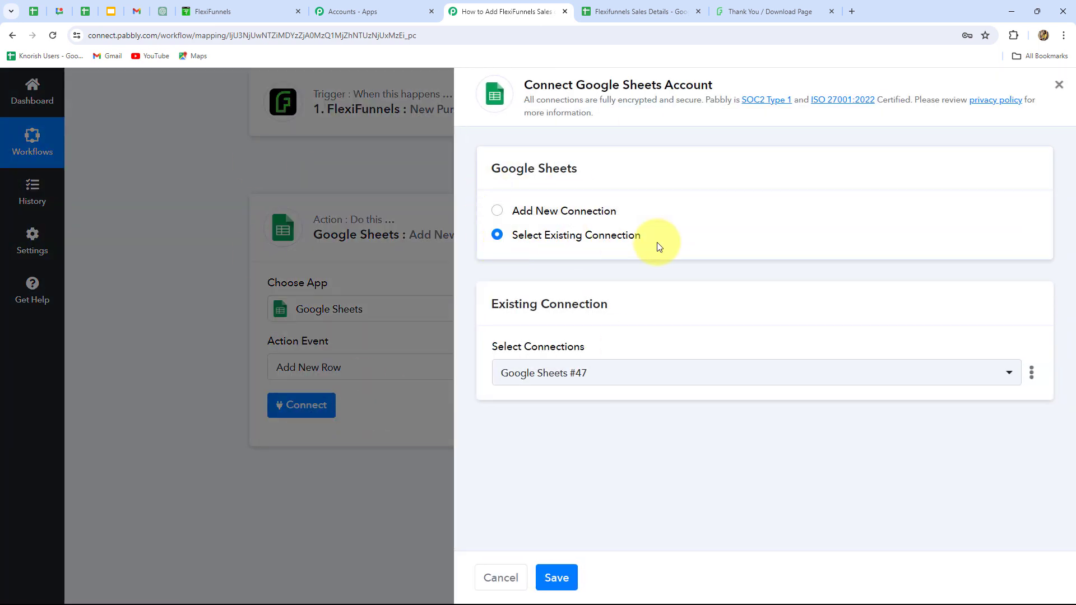
left_click(497, 211)
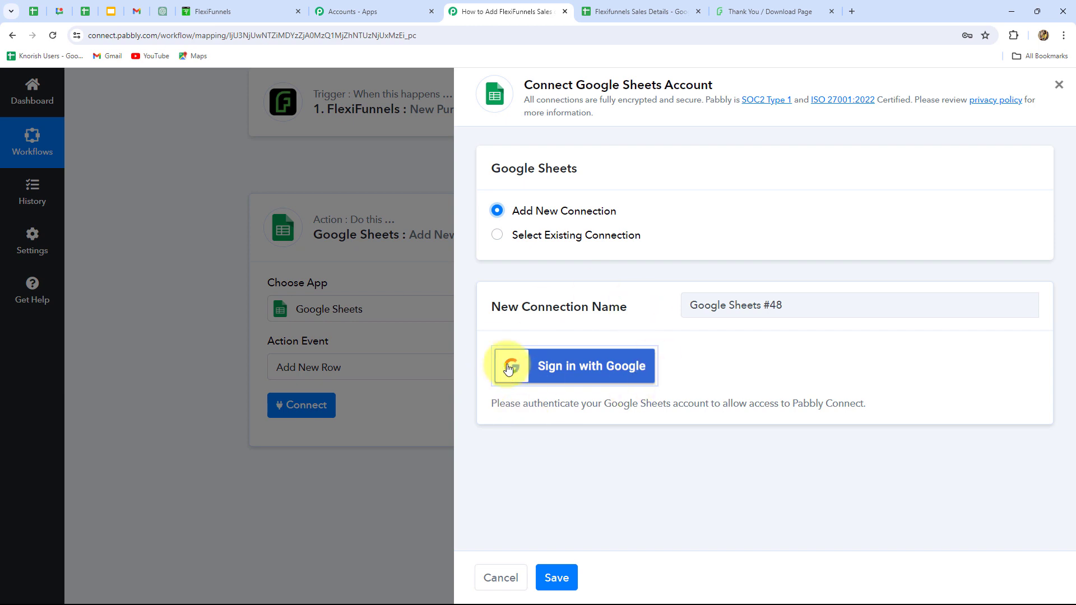
left_click(497, 236)
left_click(555, 577)
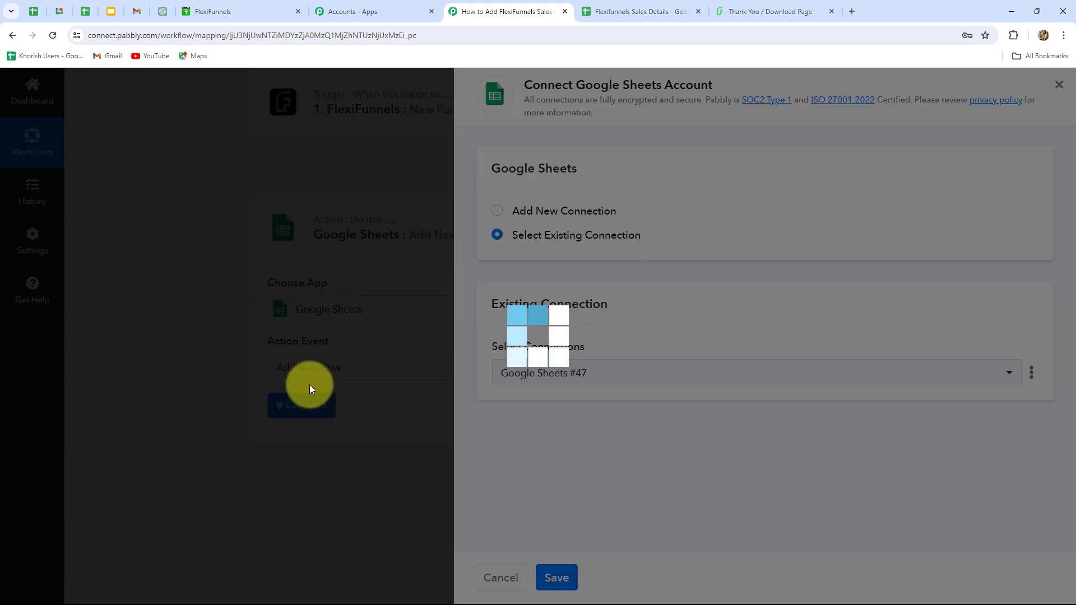
scroll(437, 315, "down", 4)
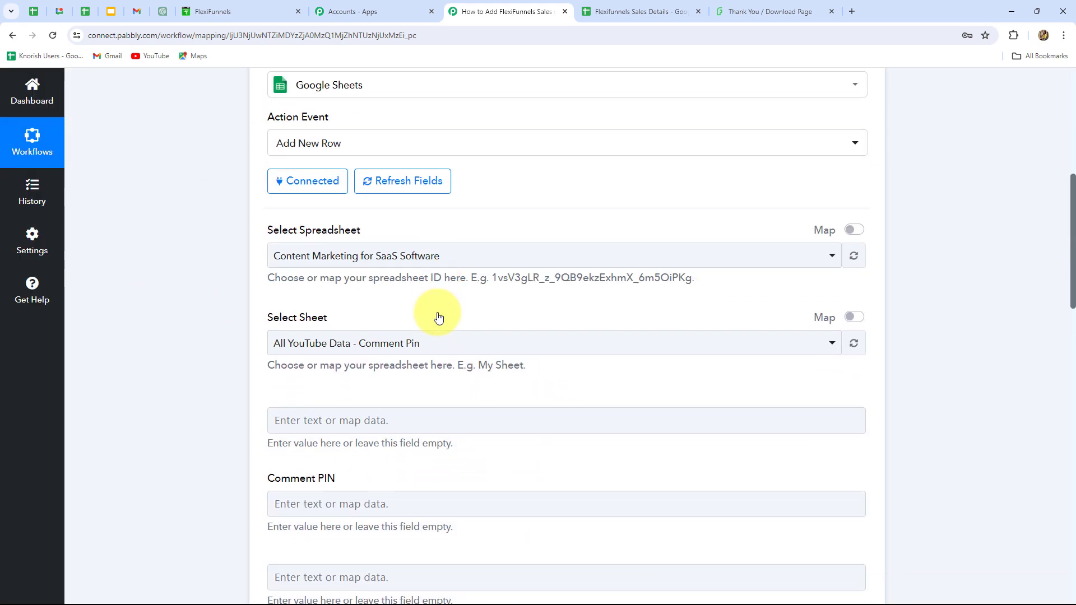
scroll(413, 401, "up", 3)
scroll(412, 401, "down", 13)
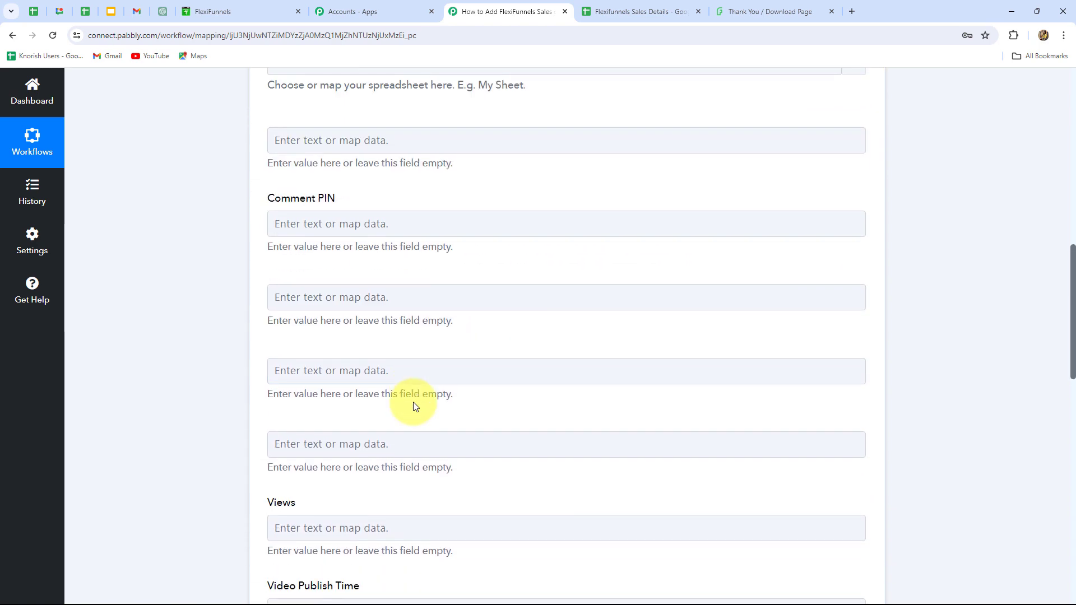
scroll(414, 403, "up", 9)
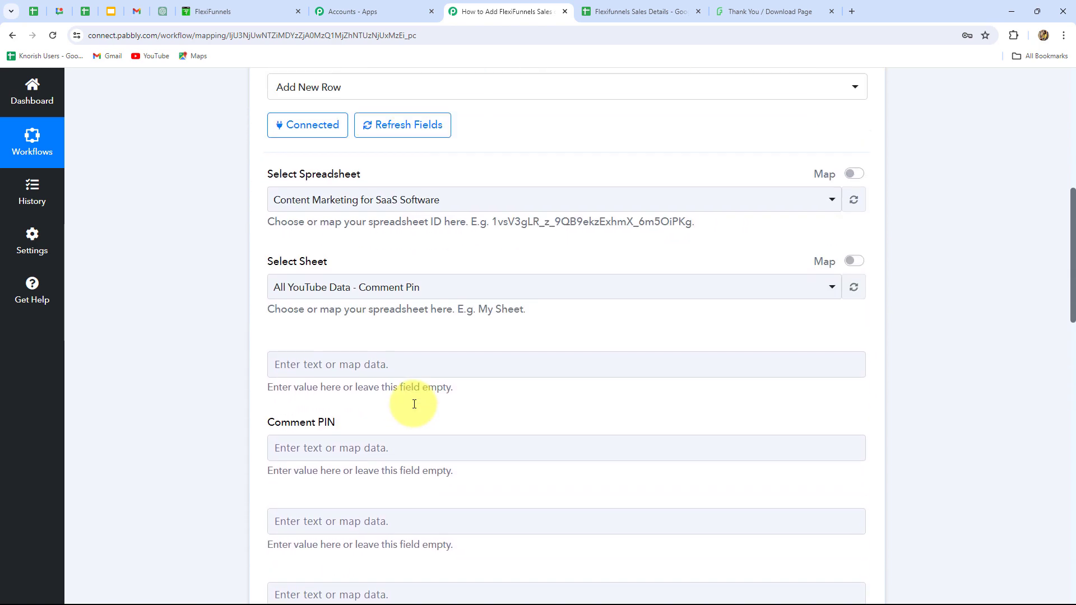
Switch to the Flexifunnels Sales Details spreadsheet and clear the sample customer data from cells A2:C2.
left_click(608, 8)
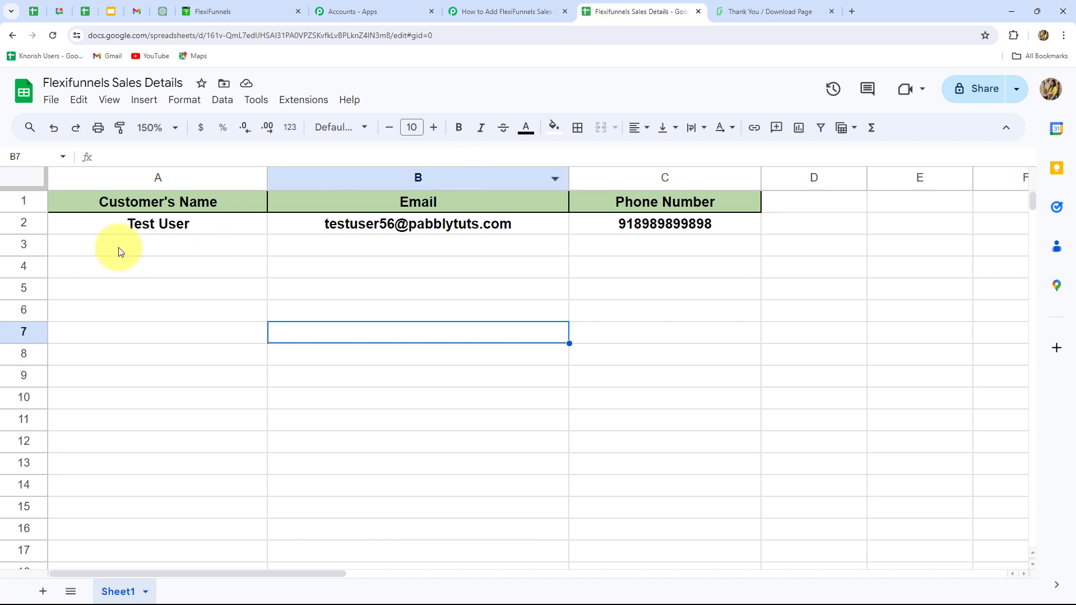
left_click_drag(123, 227, 628, 227)
key("Delete")
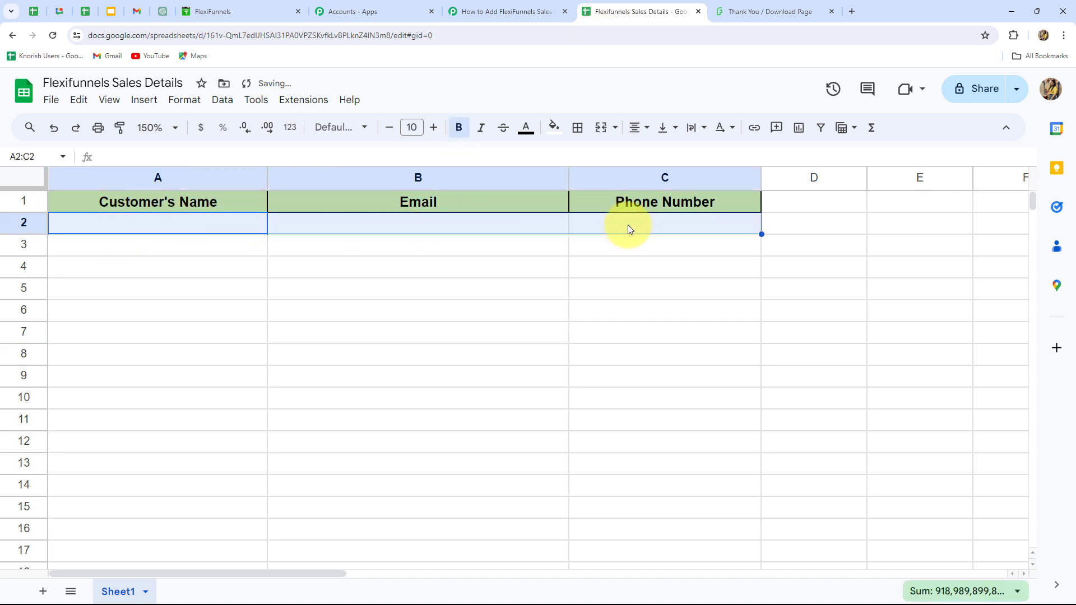
Return to Pabbly Connect, set the action's spreadsheet to Flexifunnels Sales Details with Sheet1, and compare its fields with the sheet's columns.
left_click(482, 6)
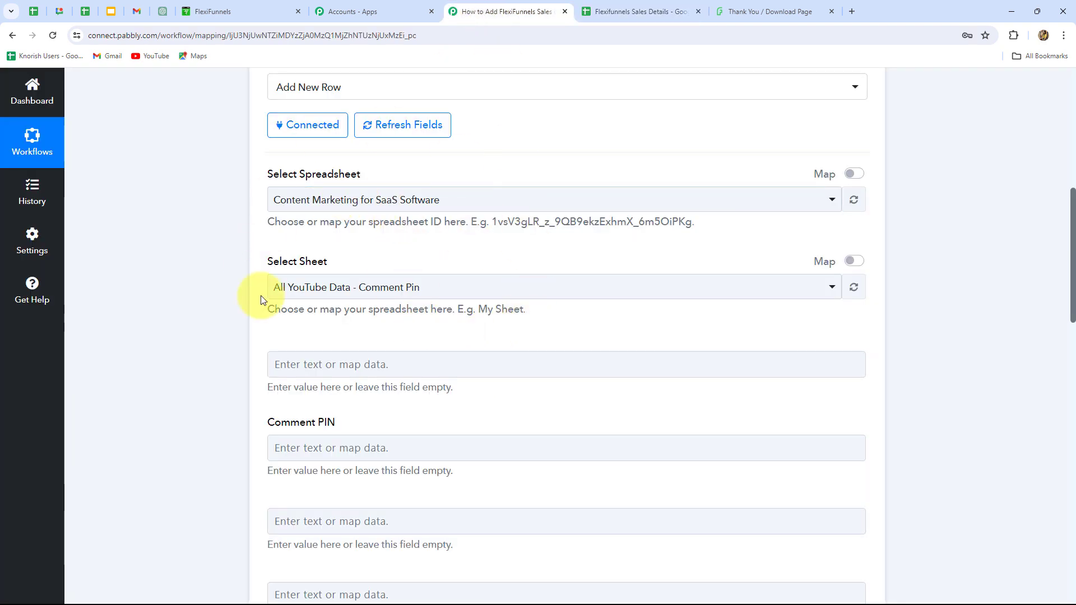
left_click(395, 201)
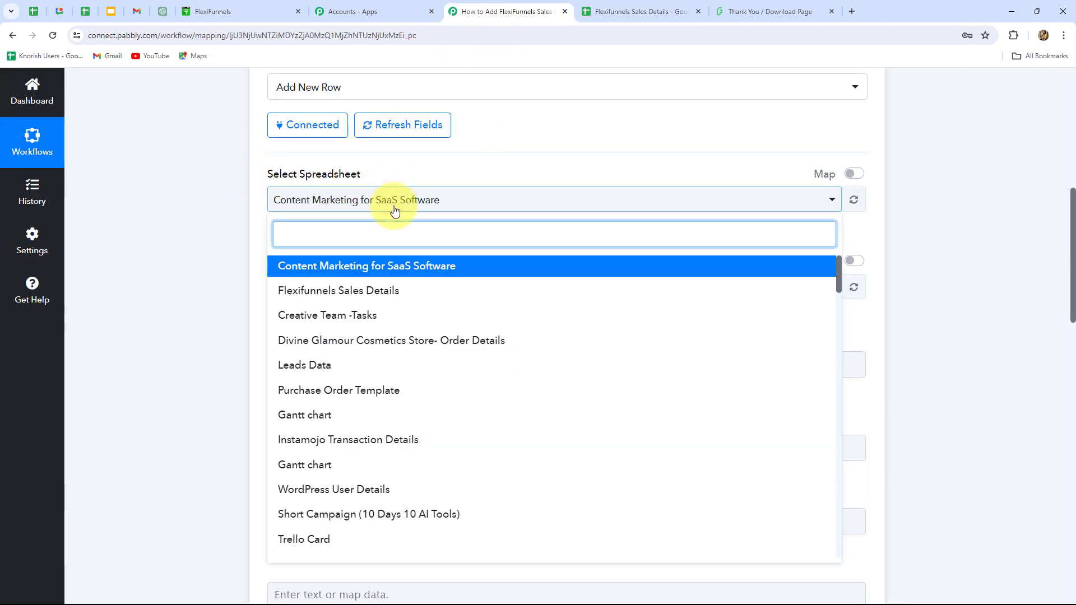
left_click(356, 292)
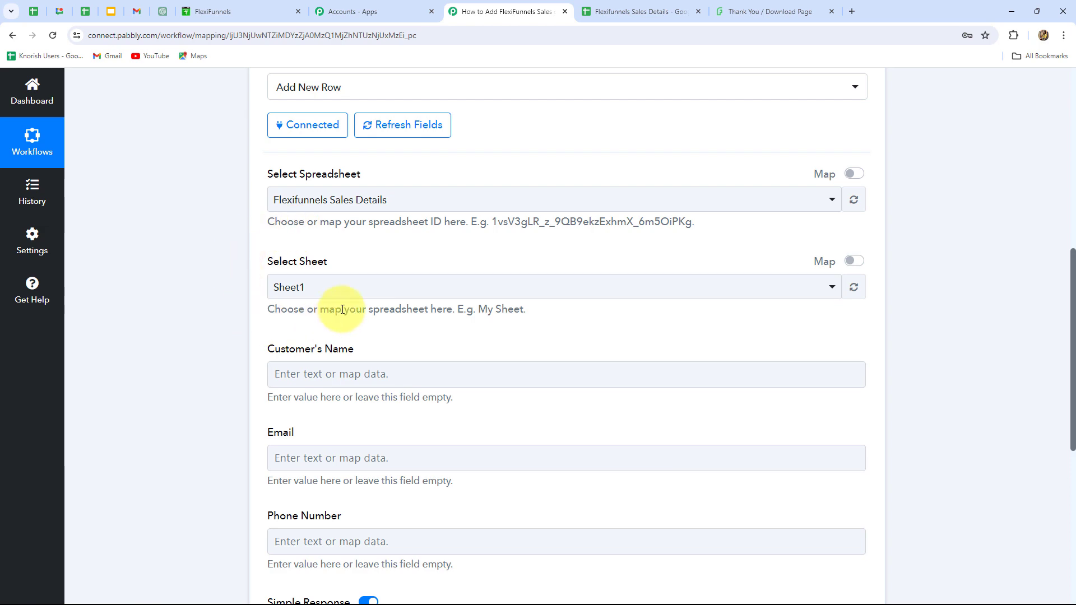
left_click(613, 10)
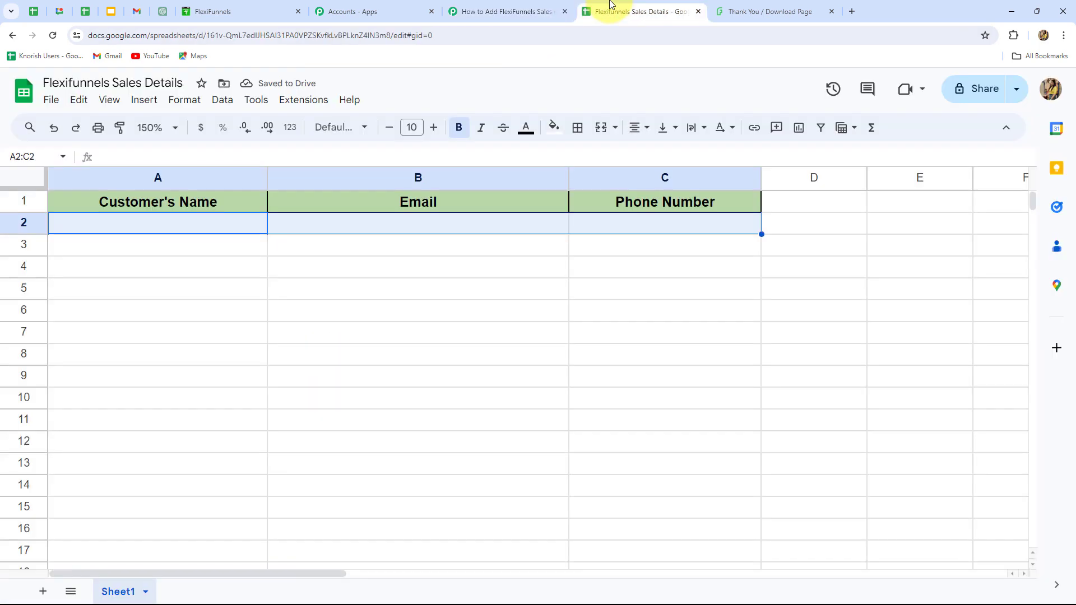
left_click(500, 5)
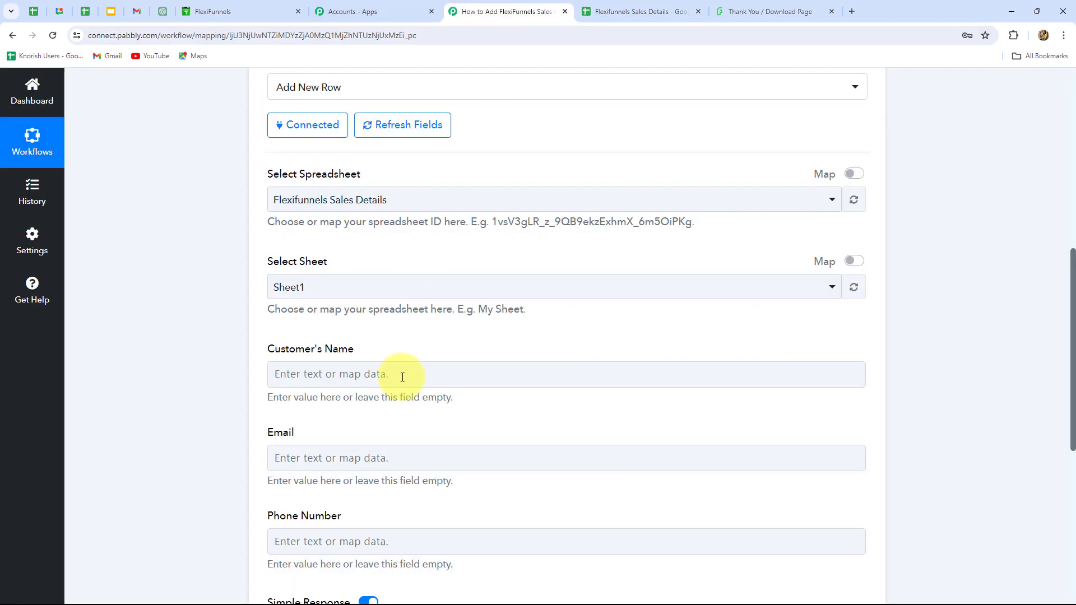
scroll(401, 377, "down", 2)
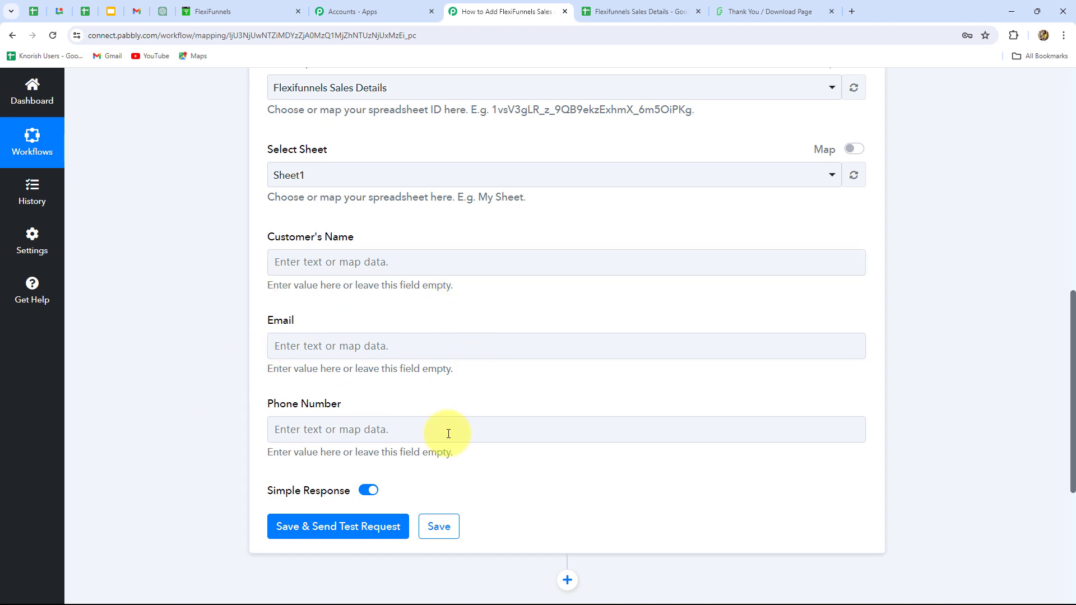
left_click(617, 11)
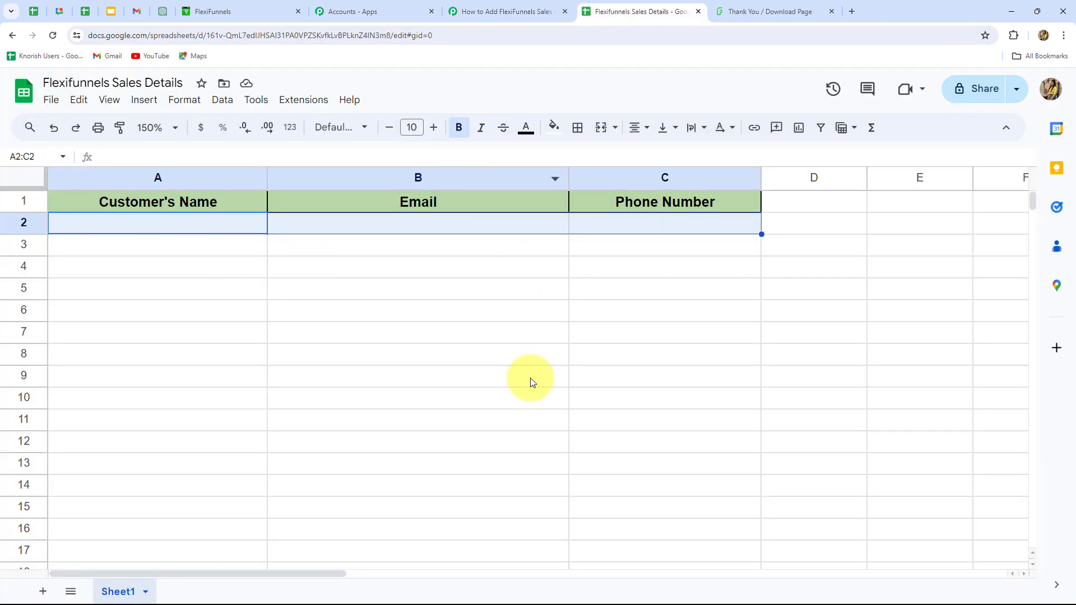
left_click(493, 12)
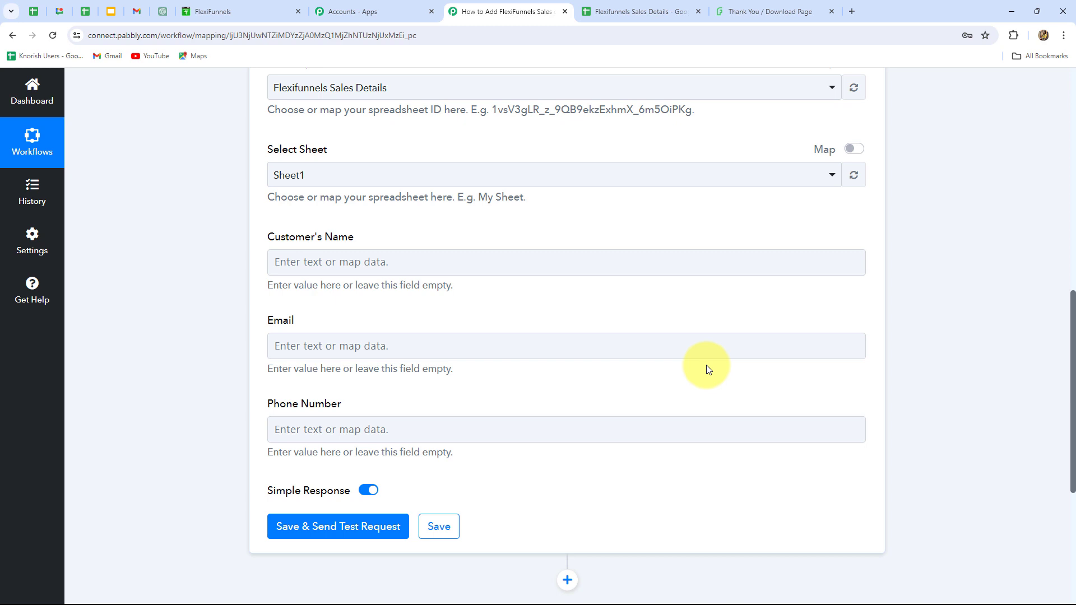
Map the Customer's Name field to First Name followed by Last Name from the FlexiFunnels New Purchase data.
scroll(708, 369, "down", 2)
left_click(375, 160)
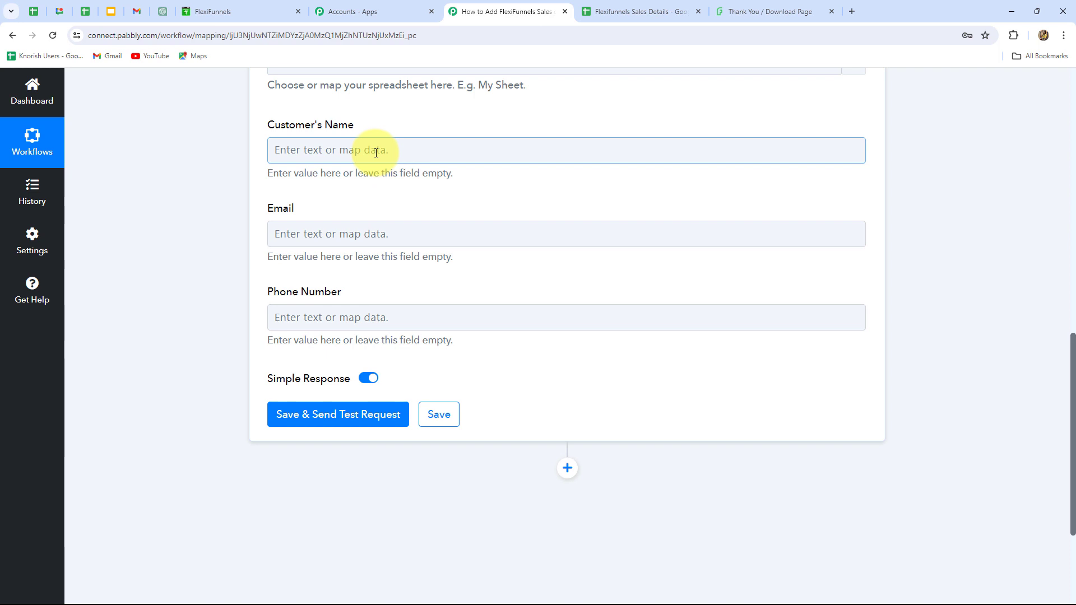
left_click(376, 153)
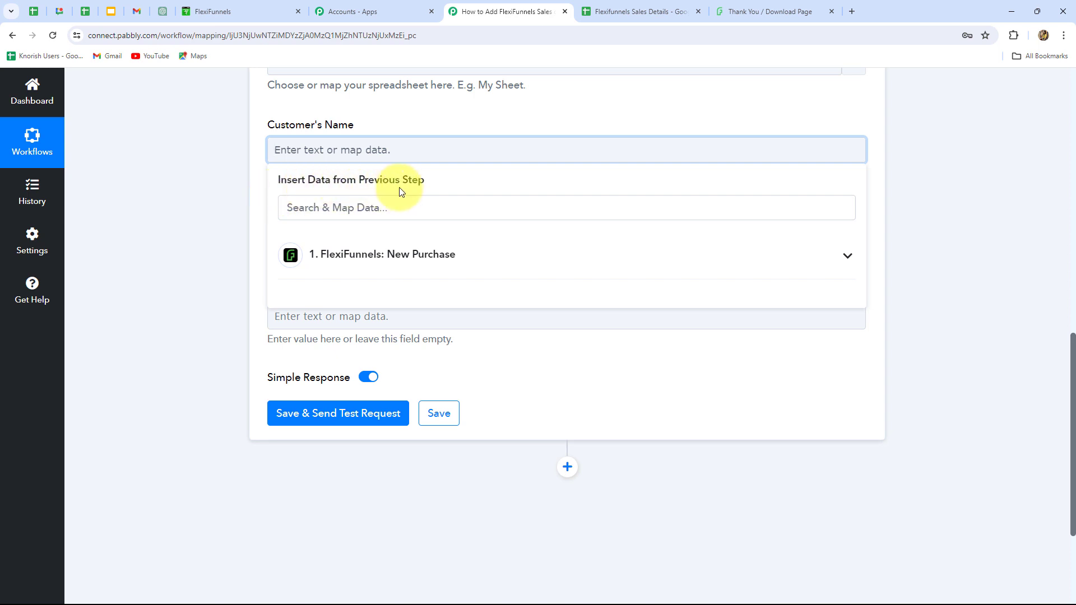
left_click(422, 267)
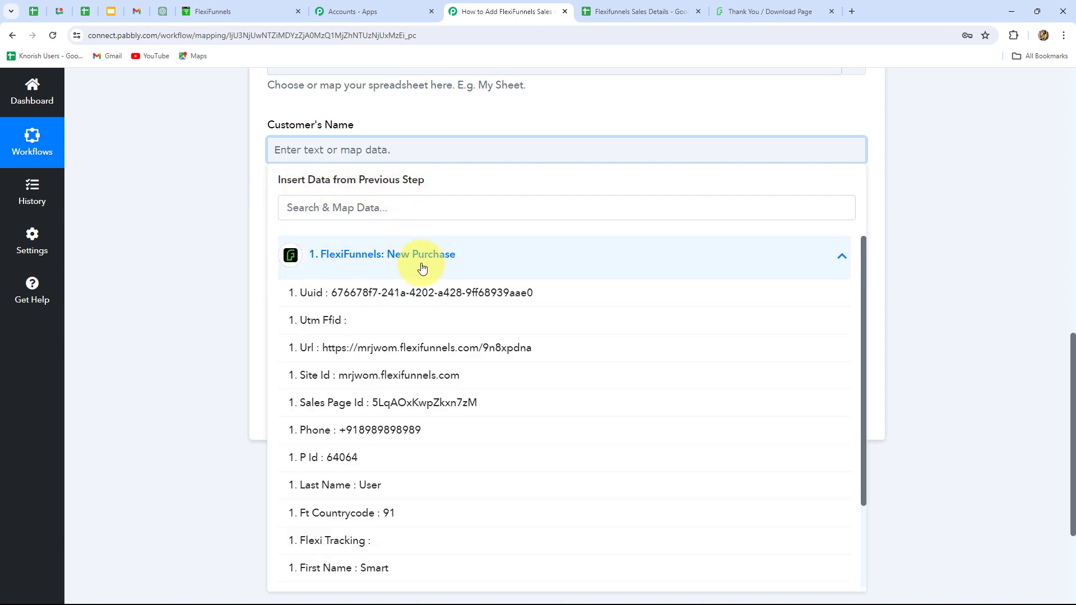
scroll(471, 465, "down", 1)
scroll(470, 466, "up", 1)
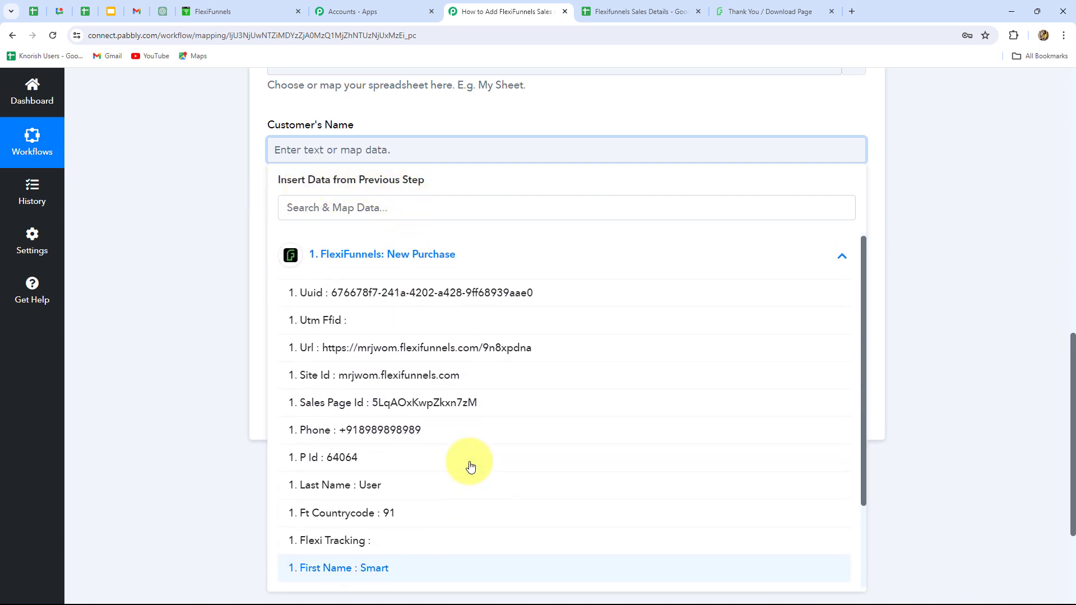
scroll(403, 462, "down", 2)
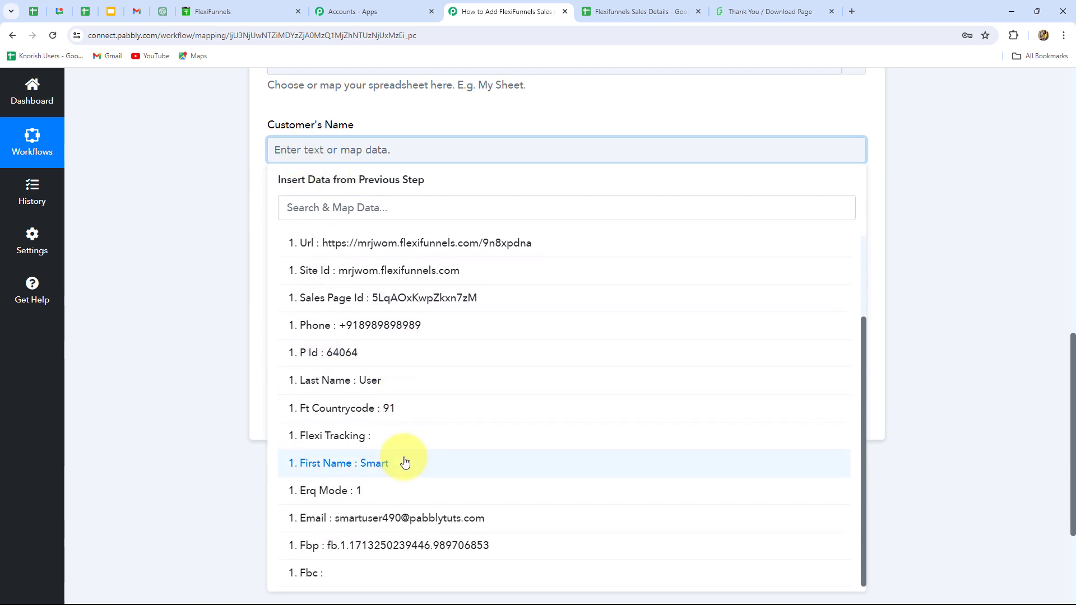
left_click(383, 464)
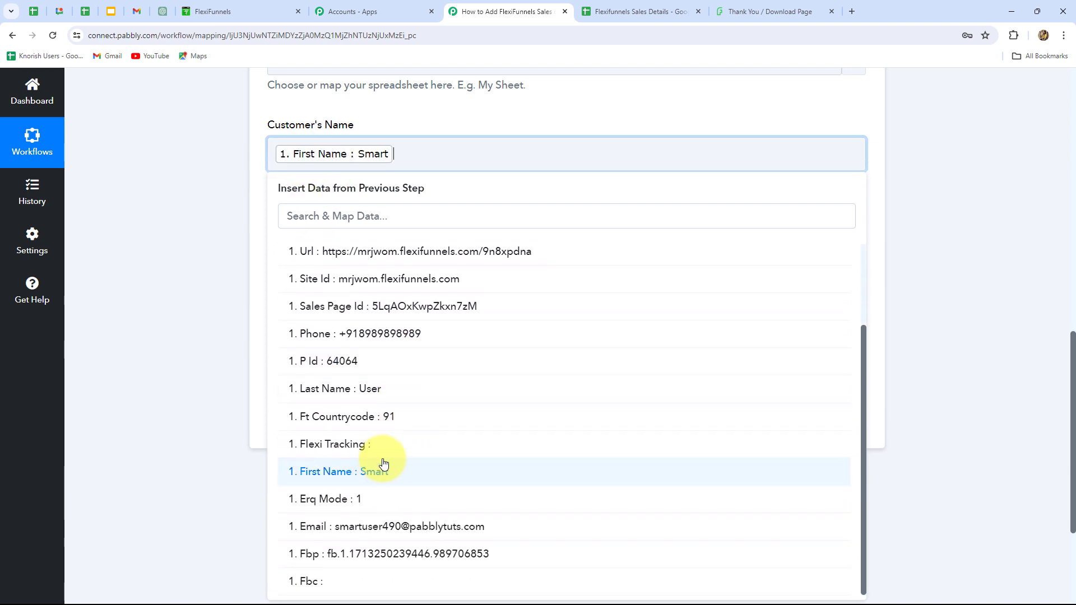
left_click(370, 394)
left_click(938, 329)
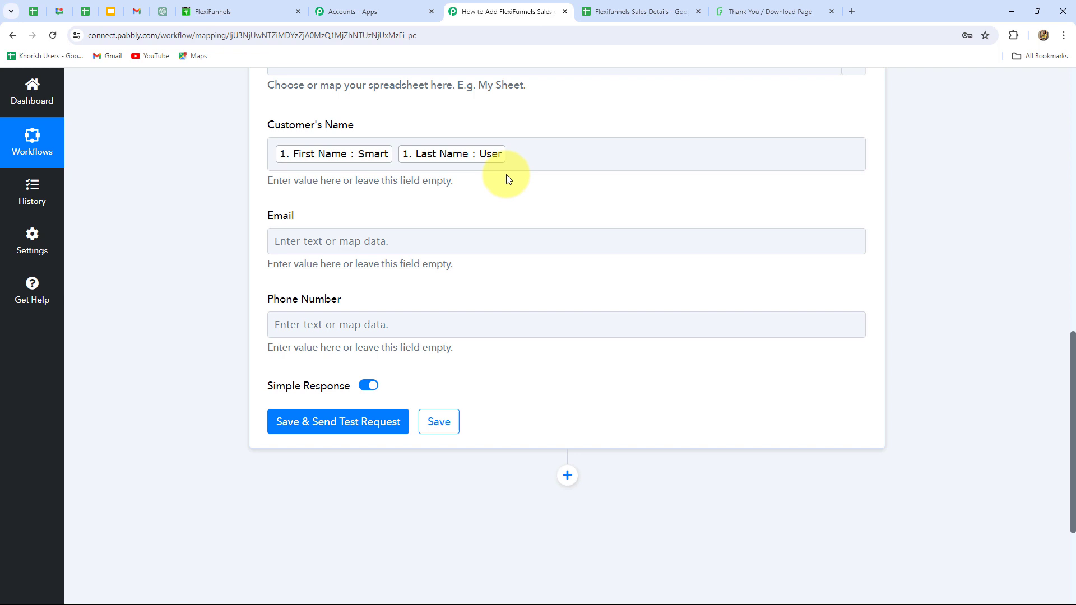
Map the Email field to the Email value from the FlexiFunnels New Purchase data.
scroll(473, 250, "down", 2)
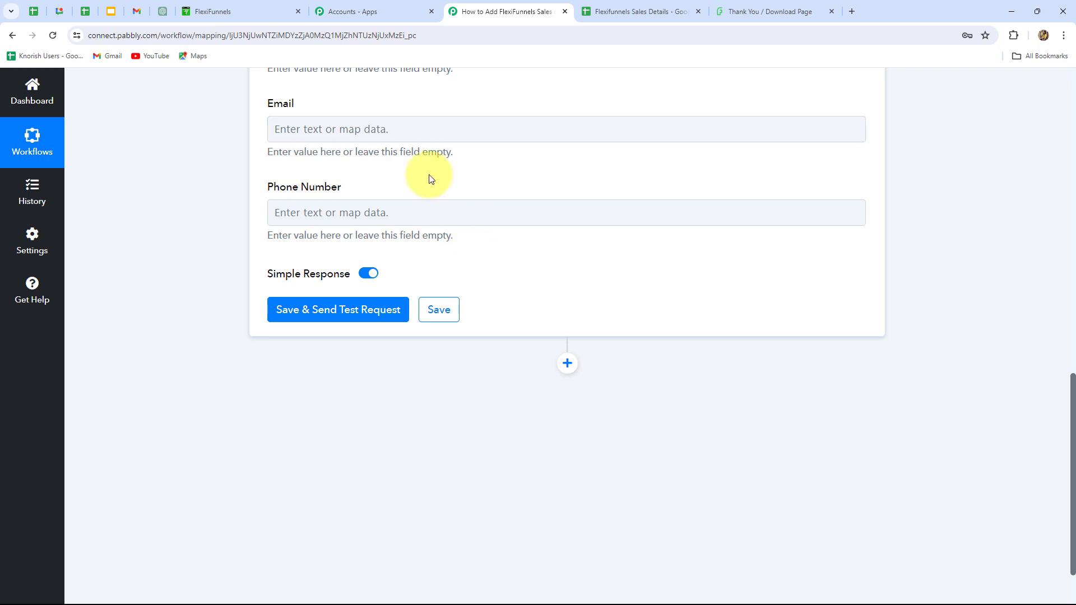
left_click(425, 130)
left_click(408, 229)
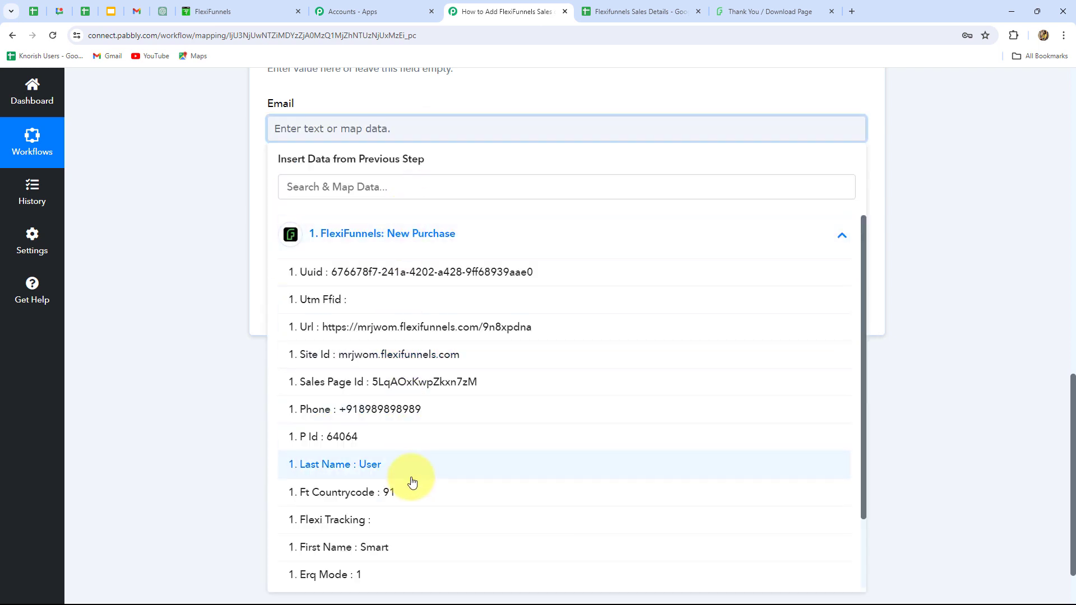
scroll(412, 482, "down", 2)
left_click(399, 511)
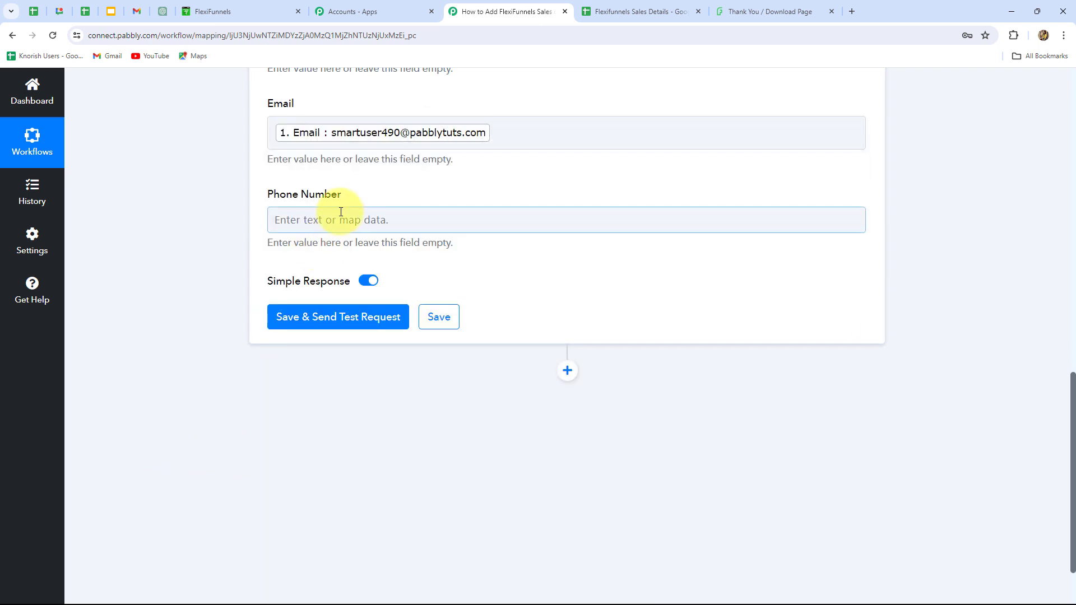
Map the Phone Number field to the Phone value from the FlexiFunnels New Purchase data.
left_click(341, 218)
left_click(353, 331)
left_click(399, 500)
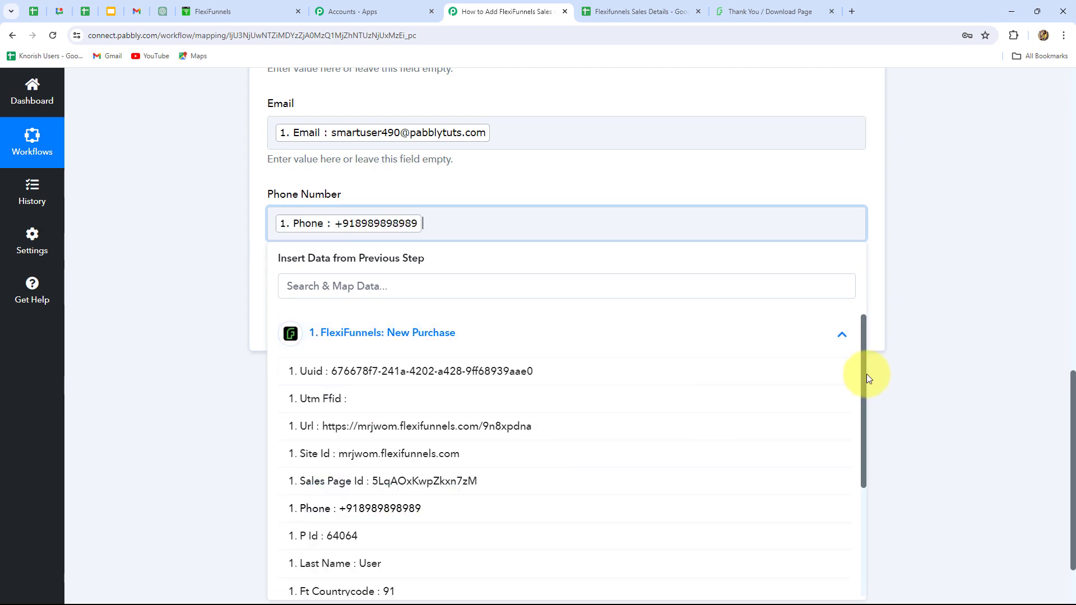
left_click(920, 368)
Save the Google Sheets action, send a test request, and review the response received.
scroll(908, 368, "up", 4)
scroll(907, 368, "down", 4)
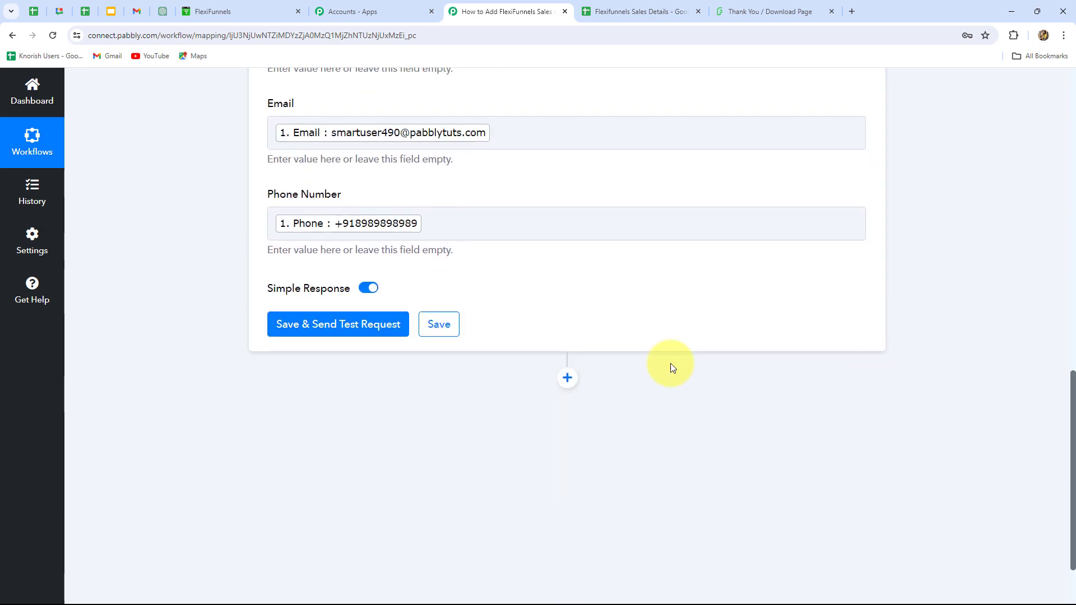
left_click(347, 325)
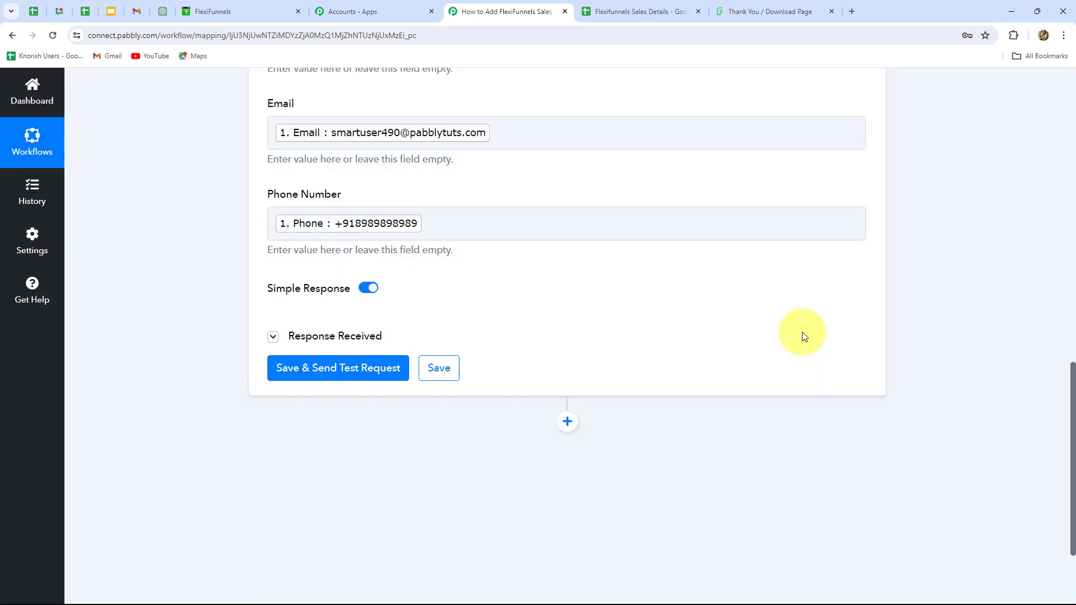
scroll(802, 335, "down", 3)
scroll(801, 335, "up", 1)
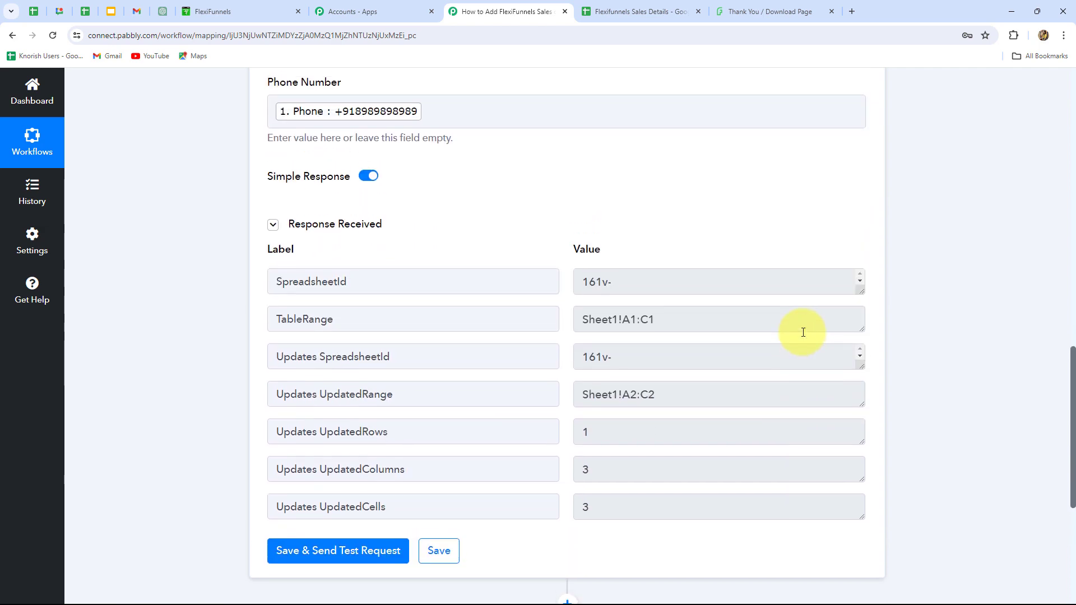
scroll(803, 332, "up", 6)
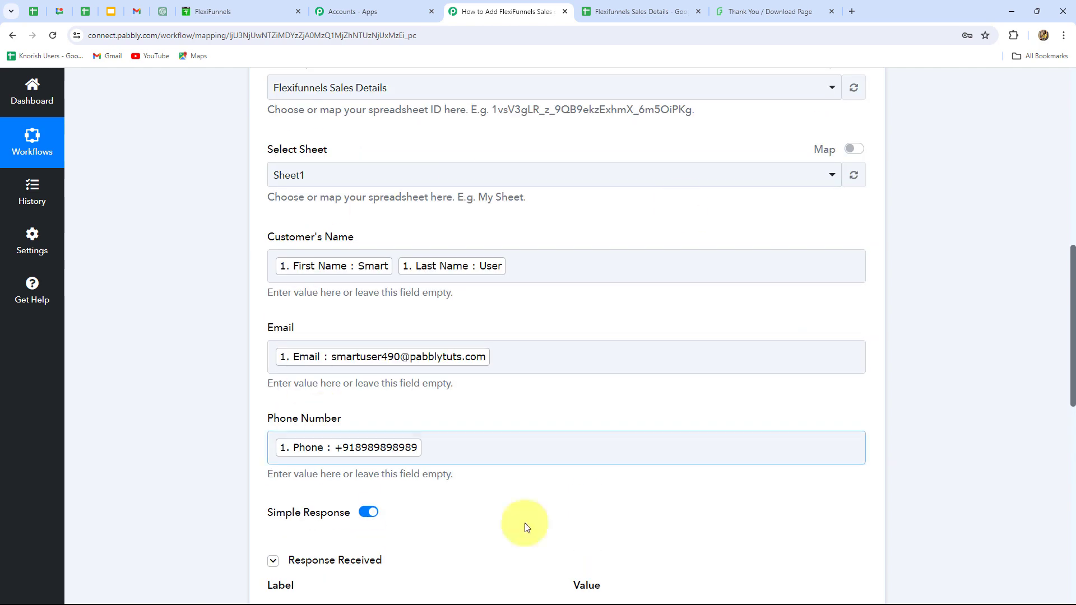
Check the Flexifunnels Sales Details spreadsheet for the new row and compare it with the mapped fields in the workflow.
left_click(498, 457)
key("ctrl+Tab")
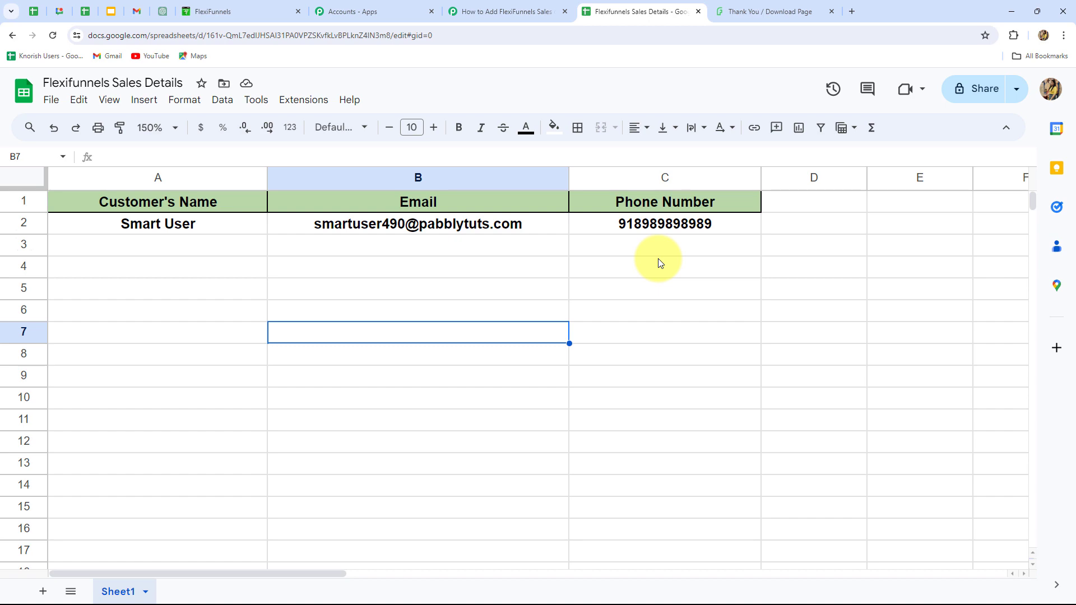
left_click(474, 11)
scroll(1055, 431, "up", 3)
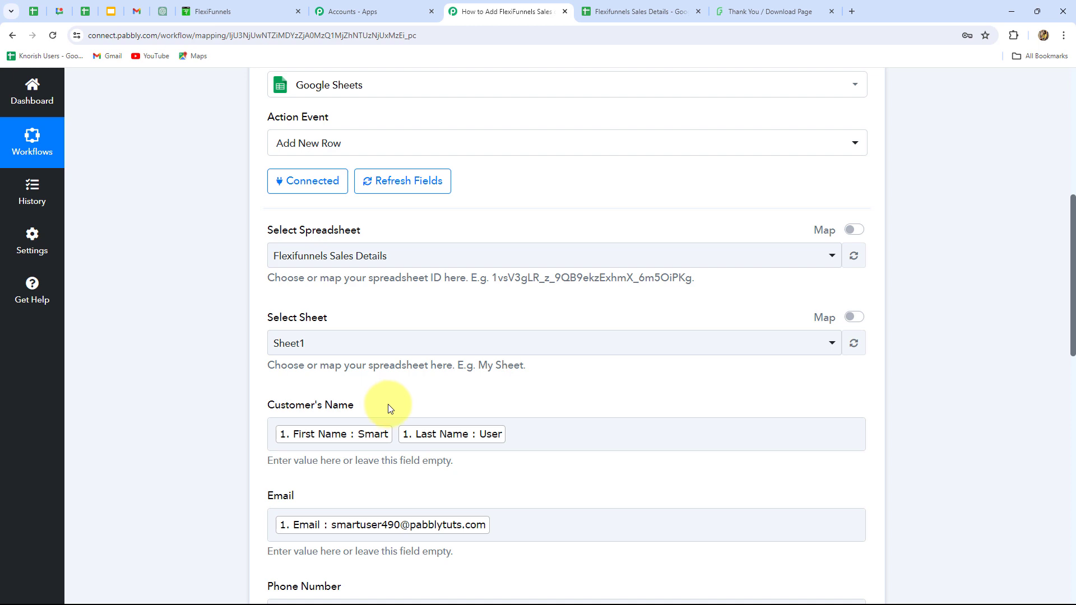
Start a new Web Camera purchase from the FlexiFunnels sales page and fill in the customer's first name, last name, email and phone number.
left_click(633, 12)
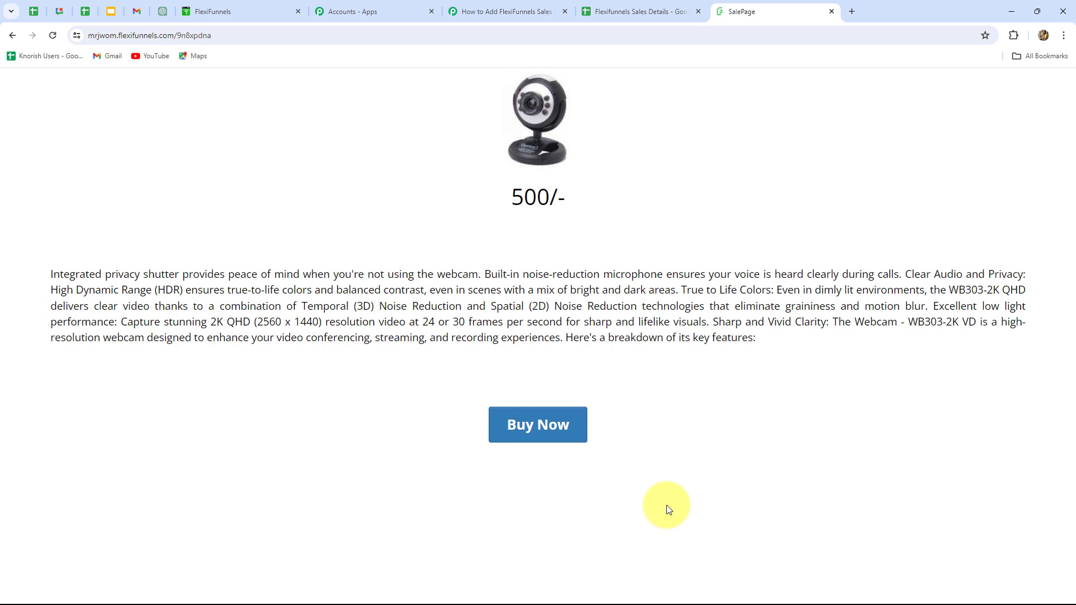
left_click(515, 435)
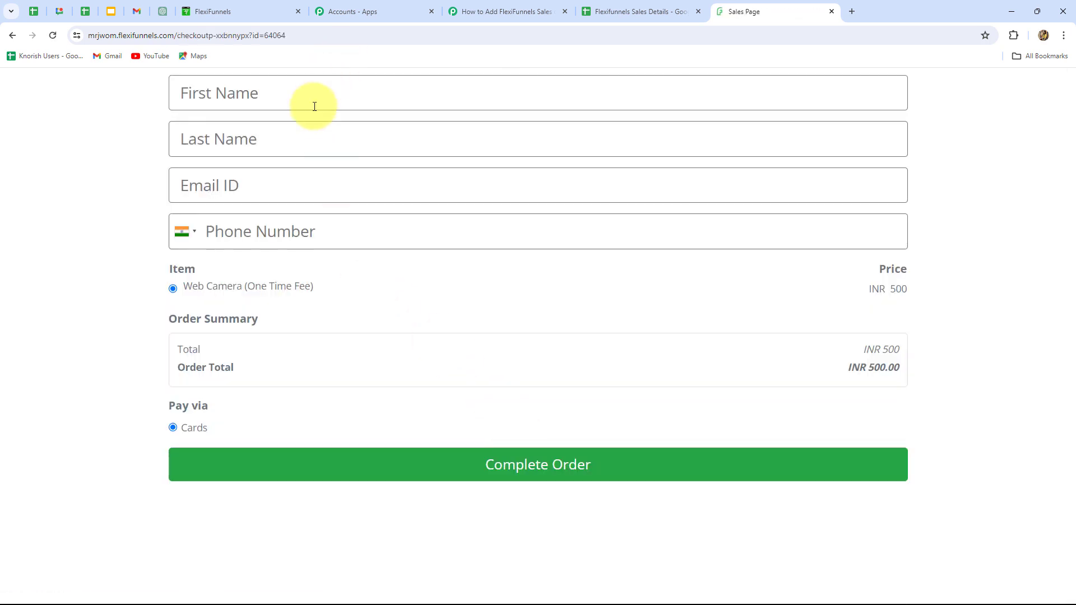
left_click(308, 95)
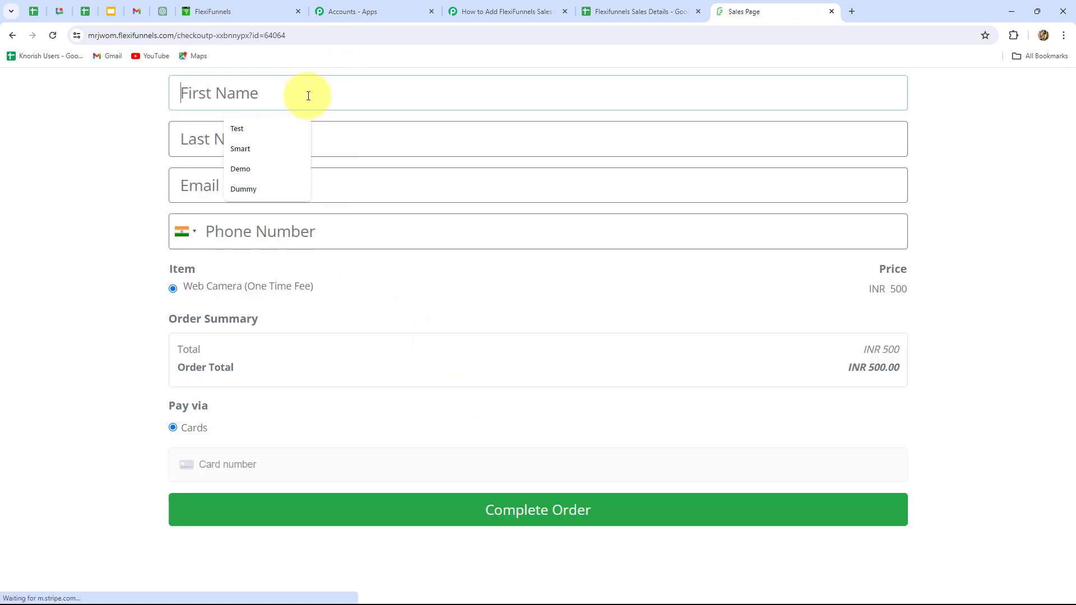
left_click(253, 190)
left_click(244, 176)
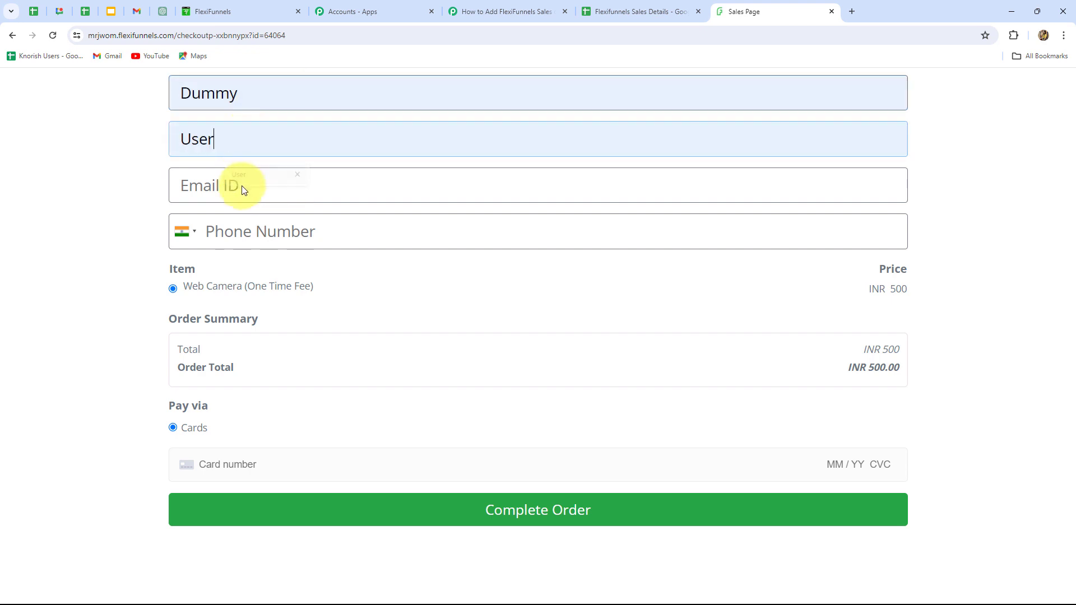
left_click(241, 186)
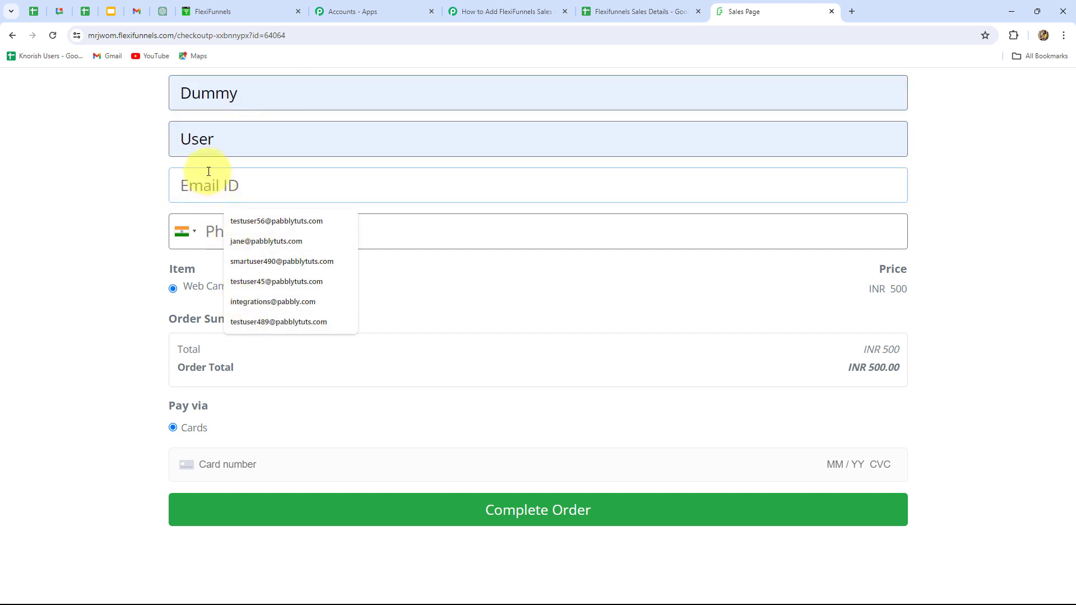
key("ctrl+v")
left_click(224, 224)
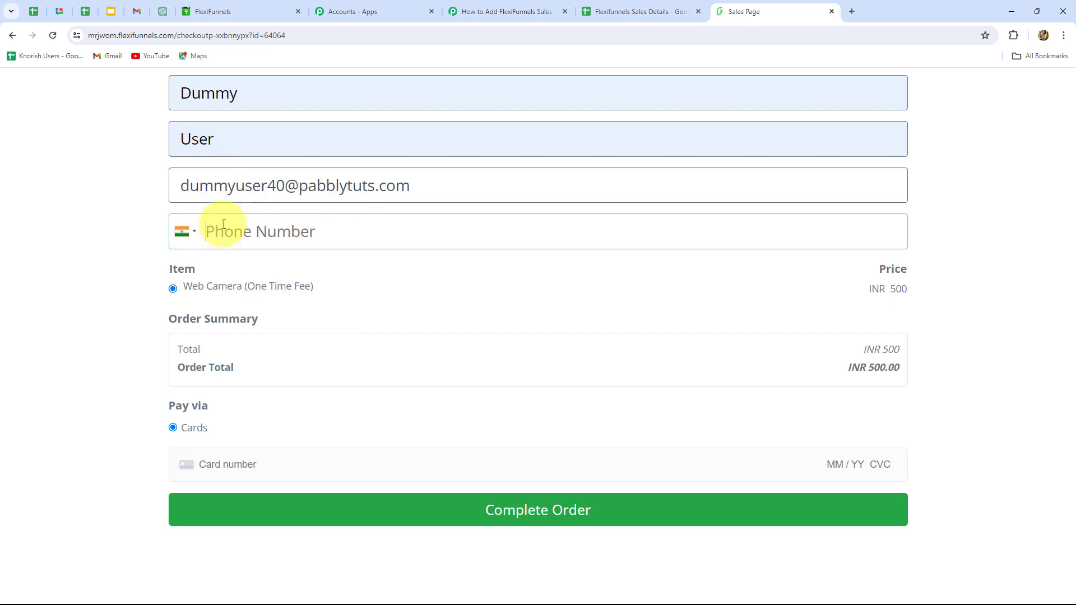
type("7777777777")
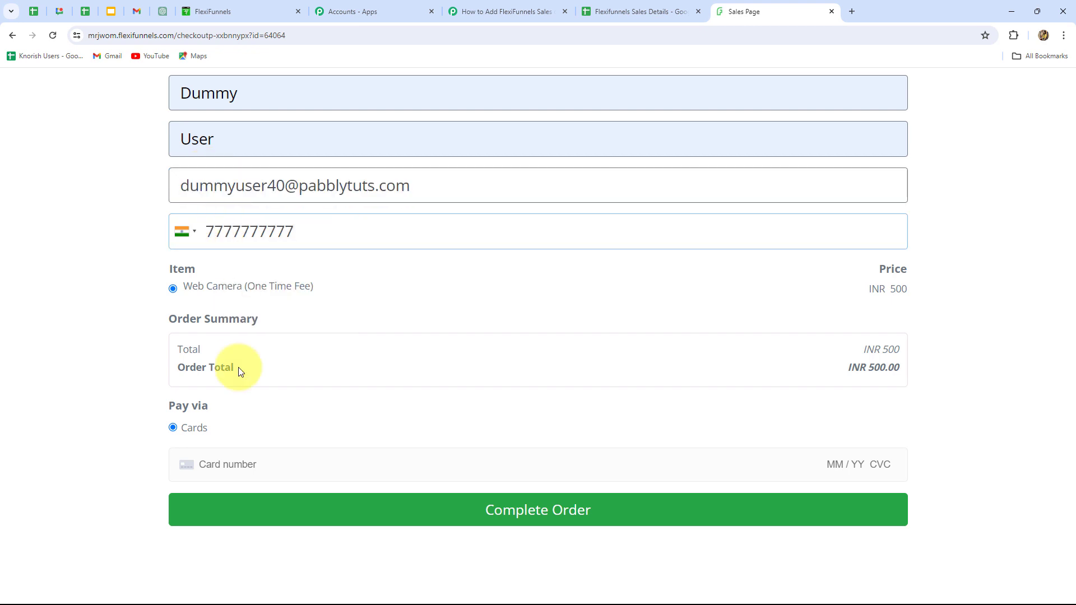
Enter the card number, expiry date and CVC in the checkout form and complete the order.
left_click(248, 474)
type("4111111111111111112745689098")
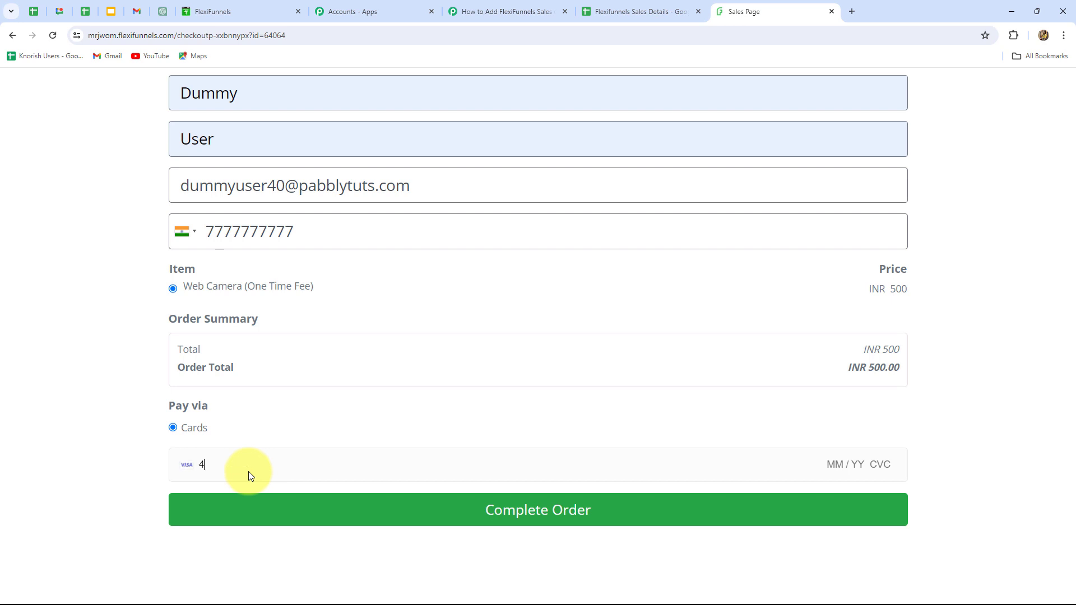
key("Return")
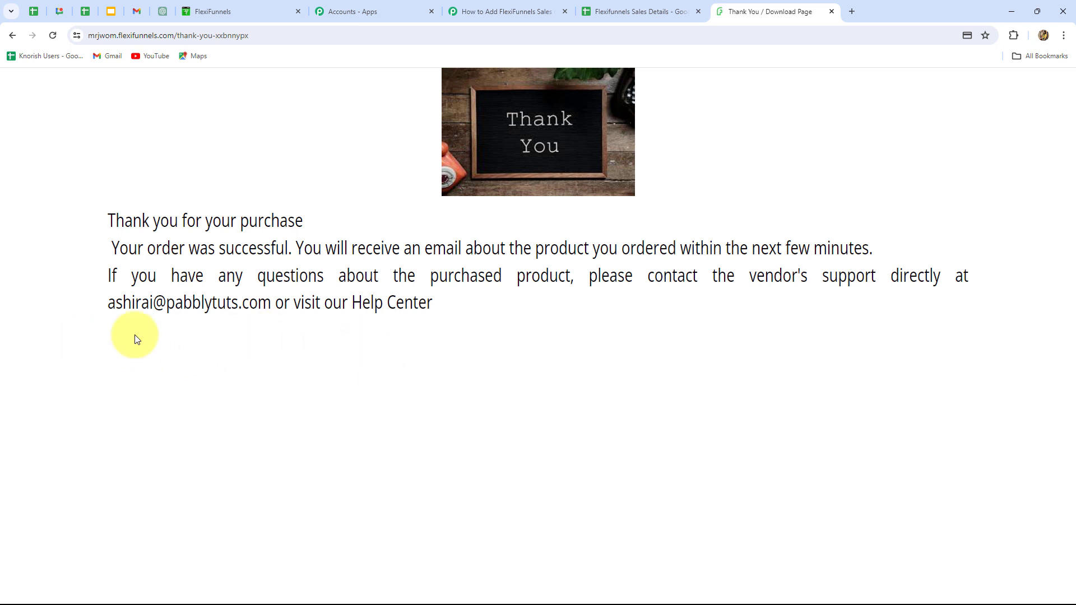
Check the Flexifunnels Sales Details spreadsheet for the new purchase's row, and collapse the Google Sheets action in the Pabbly Connect workflow.
left_click(638, 11)
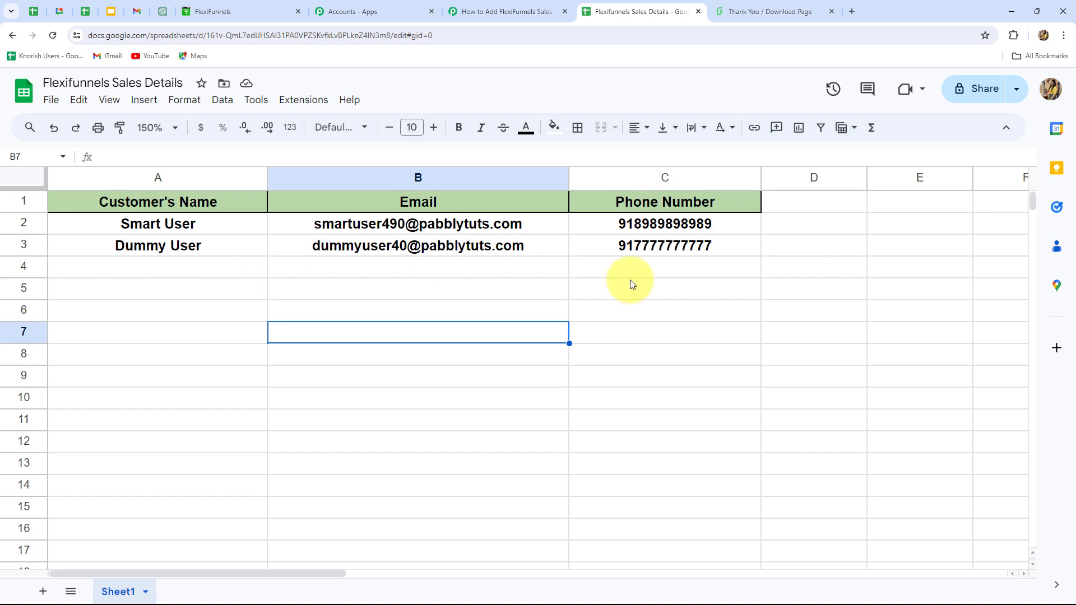
left_click(538, 13)
scroll(977, 396, "up", 10)
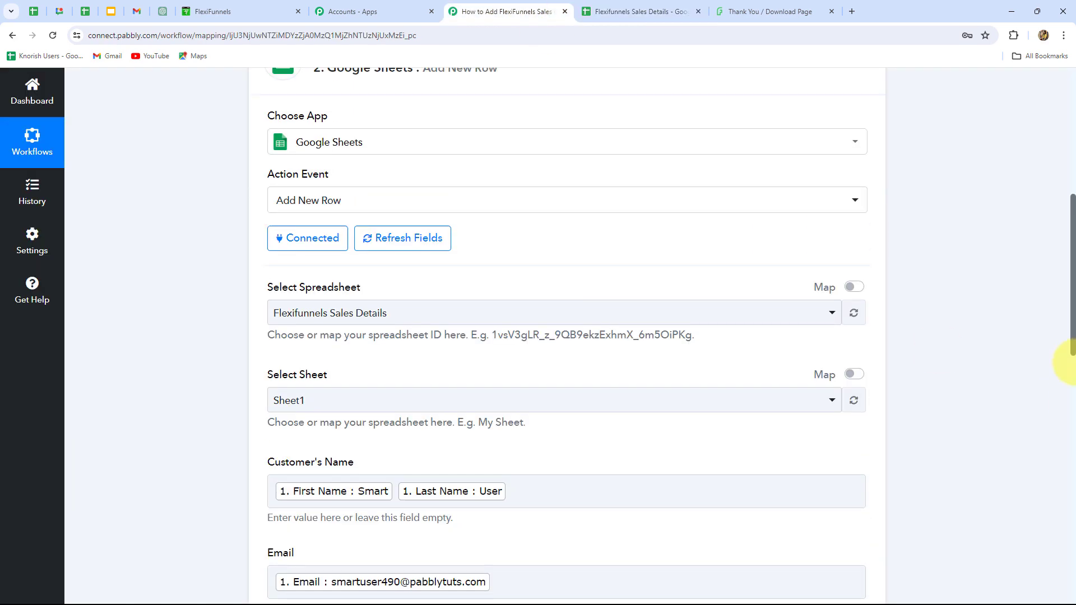
left_click(863, 423)
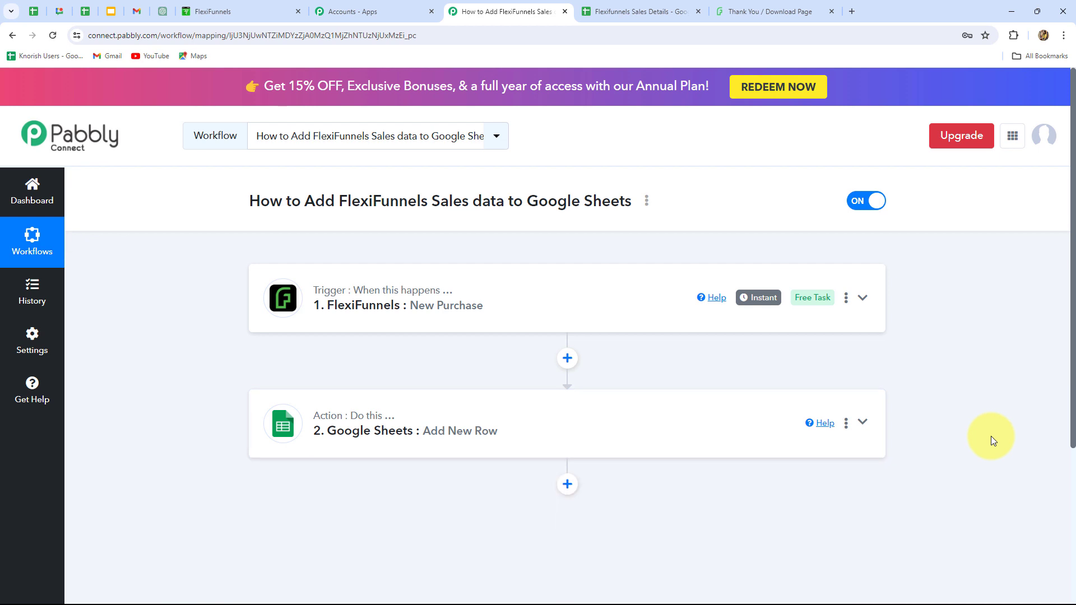